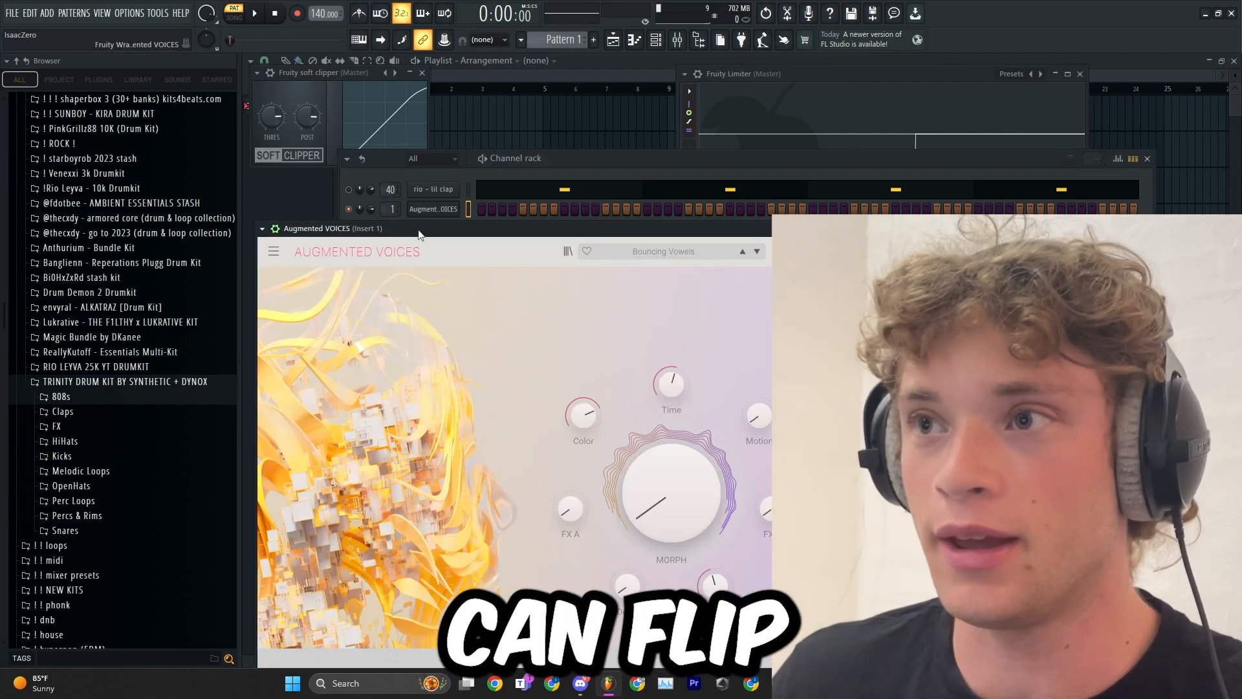
Step: Switch to another Augmented Voices preset and lay out C5 and G5 chord notes across the first two bars
drag(419, 234, 427, 151)
click(765, 167)
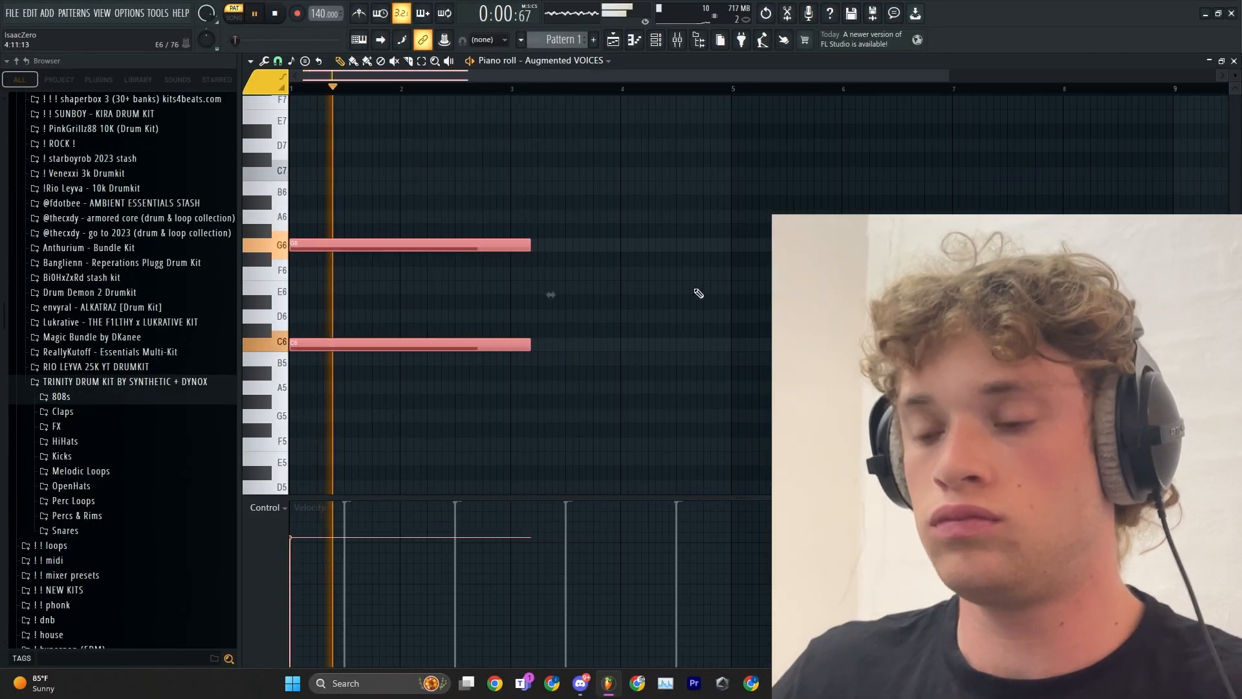
drag(403, 347, 404, 193)
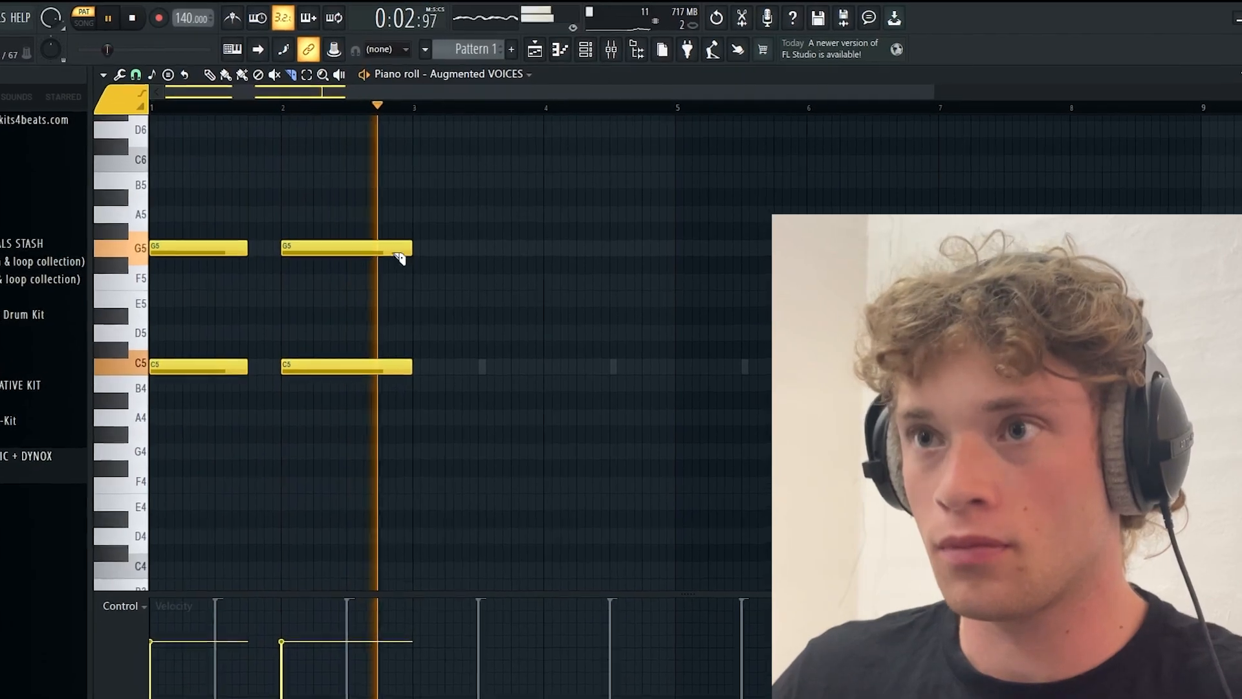
key(ctrl+a)
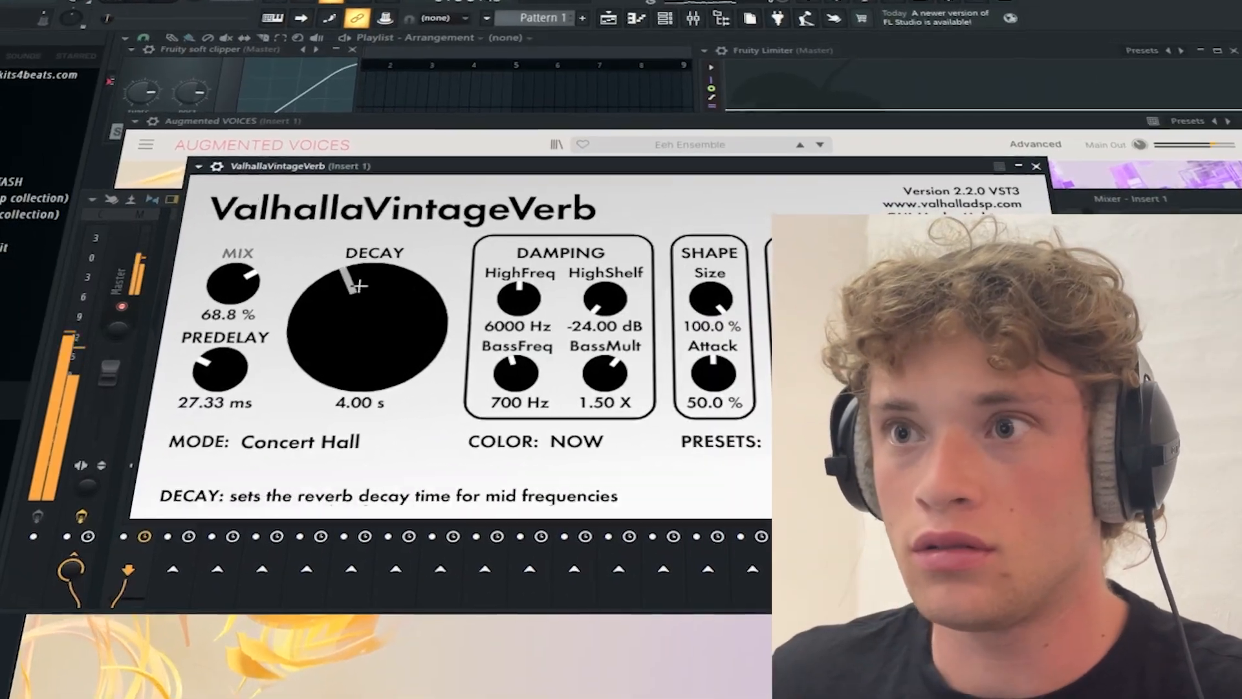
Step: Adjust the ValhallaVintageVerb decay on Insert 1 and arm that mixer track for disk recording
drag(318, 330, 318, 309)
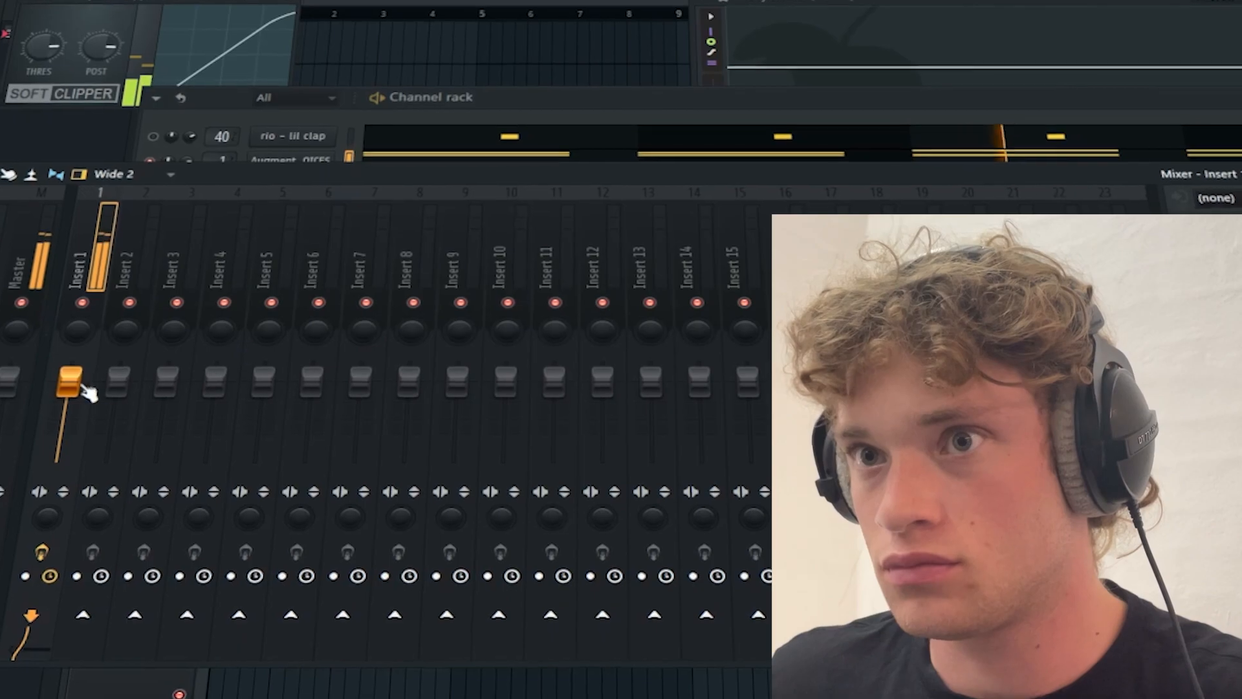
click(410, 133)
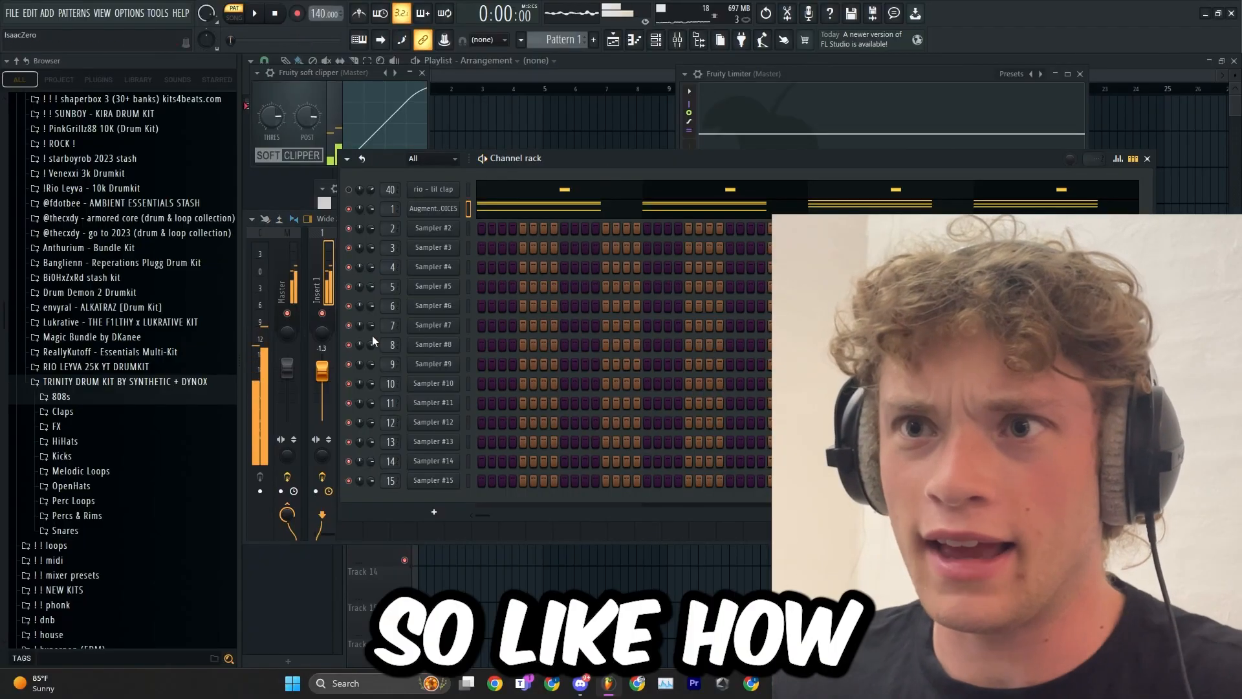
click(82, 293)
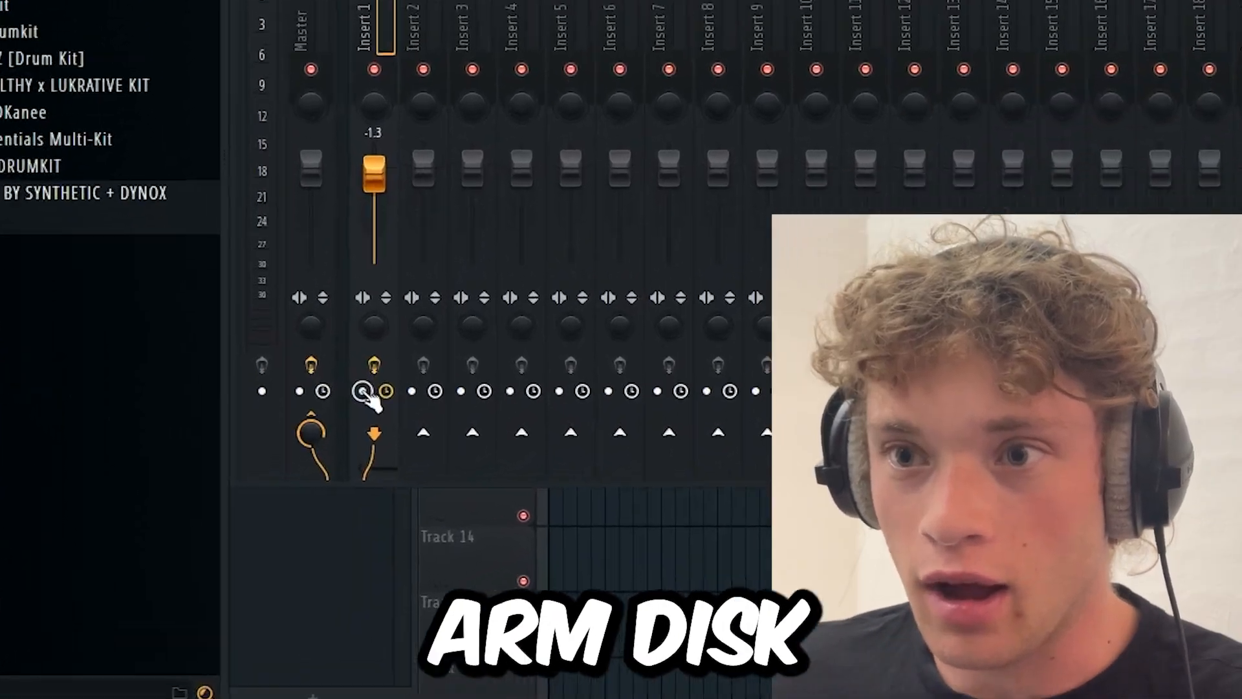
click(323, 478)
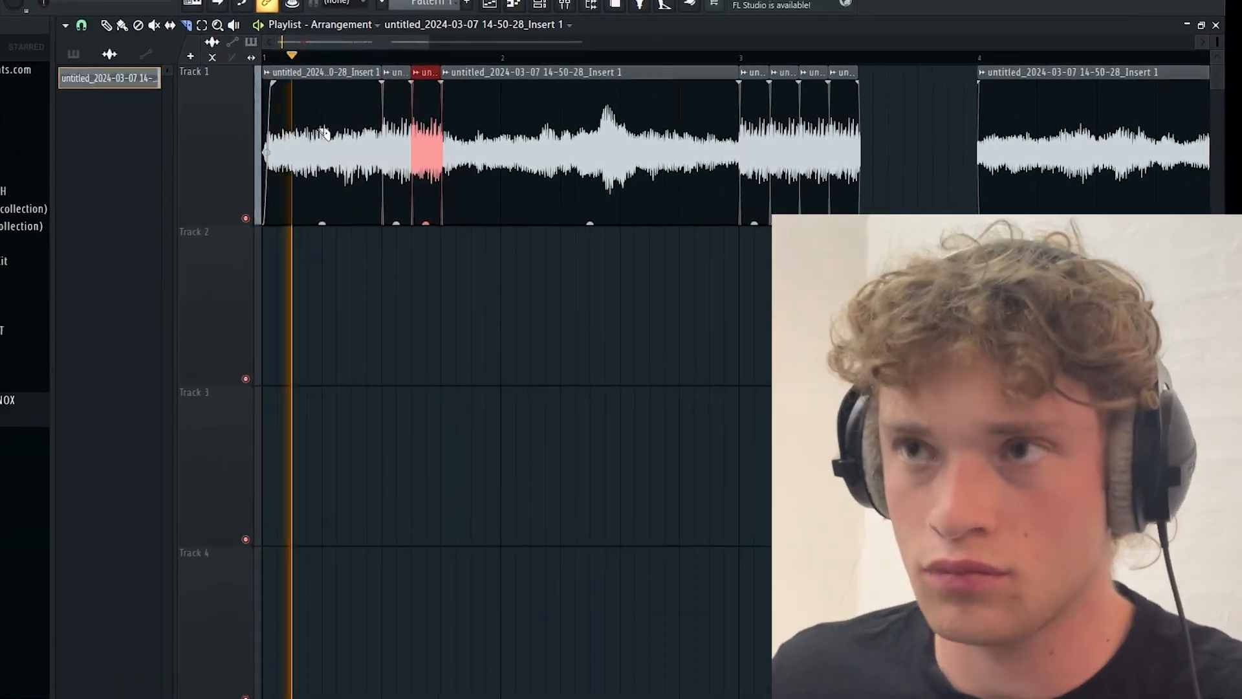
Step: Shift the recorded vocal clip after bar 4 on Track 1 earlier to close the gap before it
scroll(506, 161, down, 3)
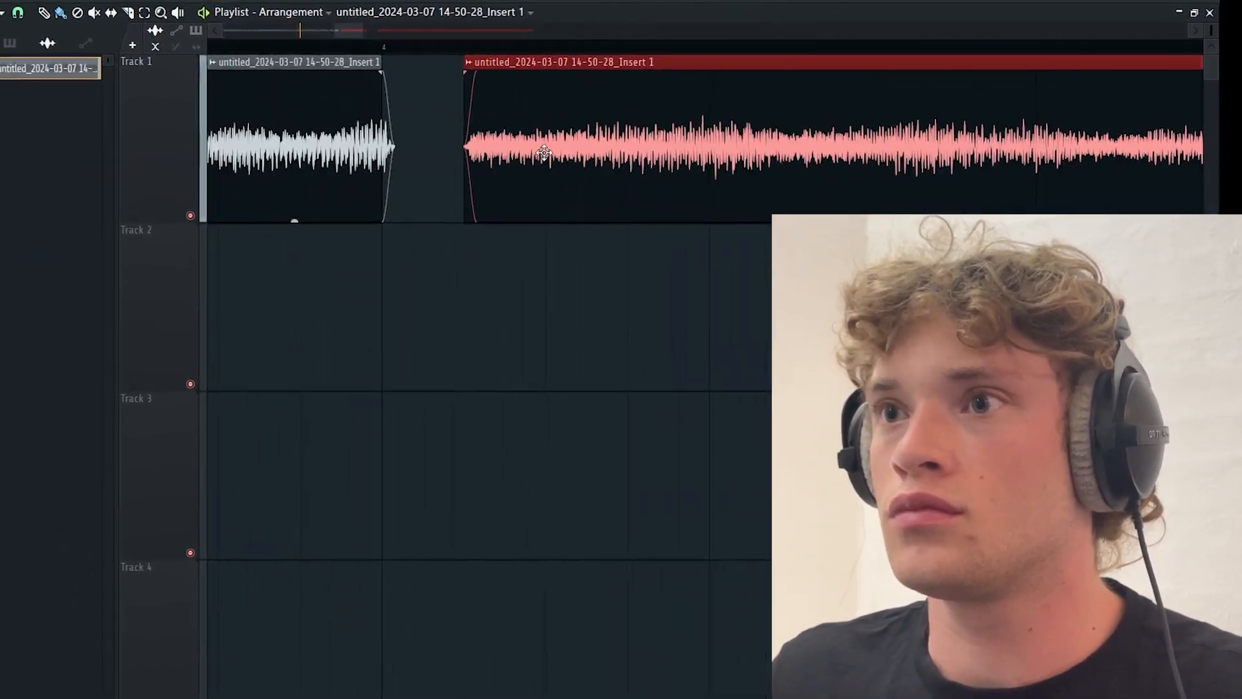
drag(568, 153, 497, 153)
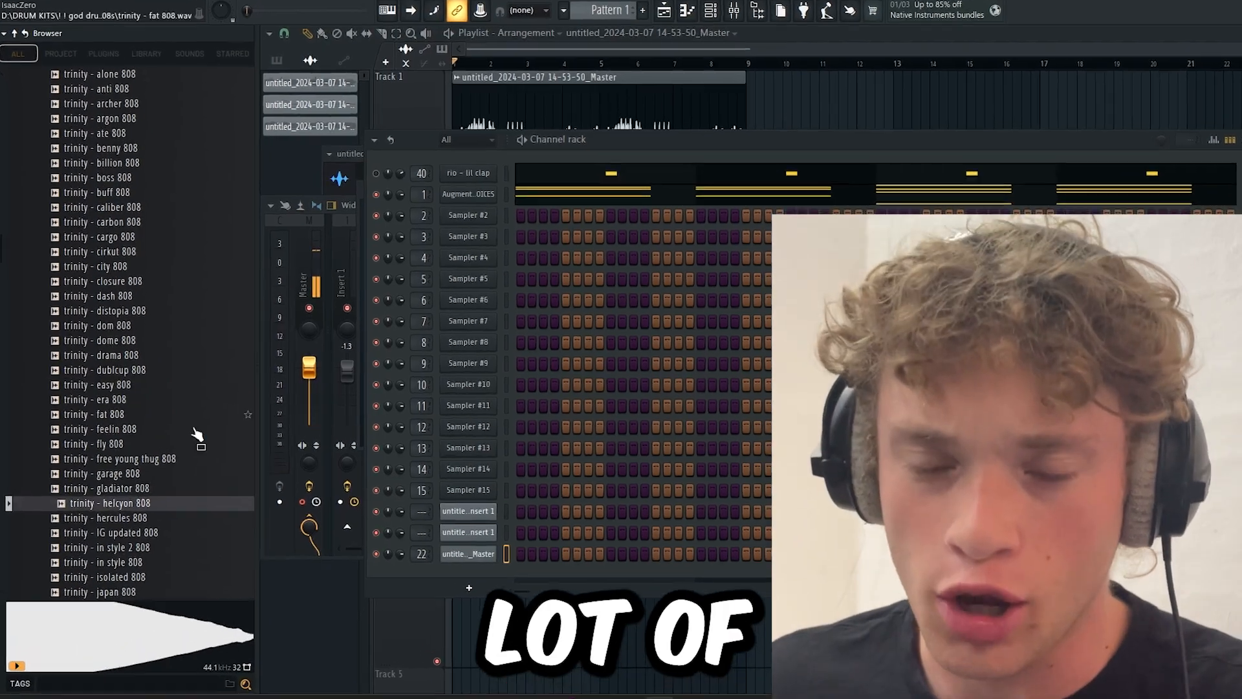
Step: Load the trinity - kogs 808 sample into channel 11 of the channel rack
scroll(129, 401, down, 6)
drag(97, 398, 451, 411)
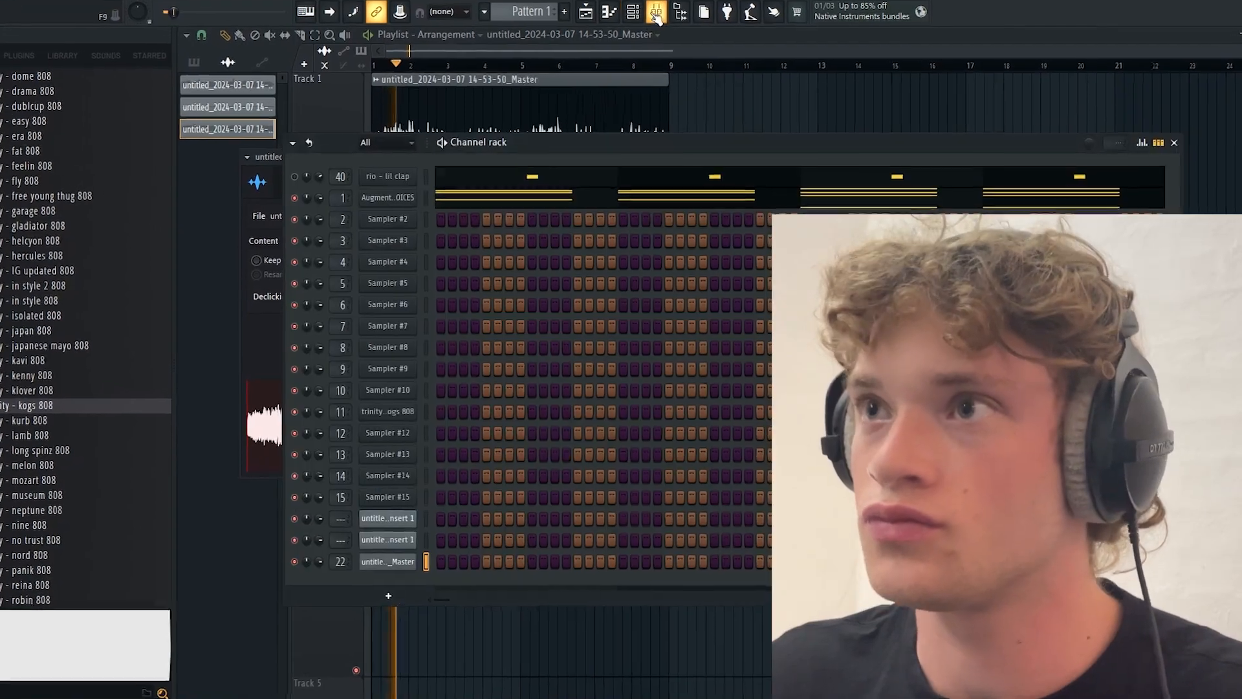
key(F9)
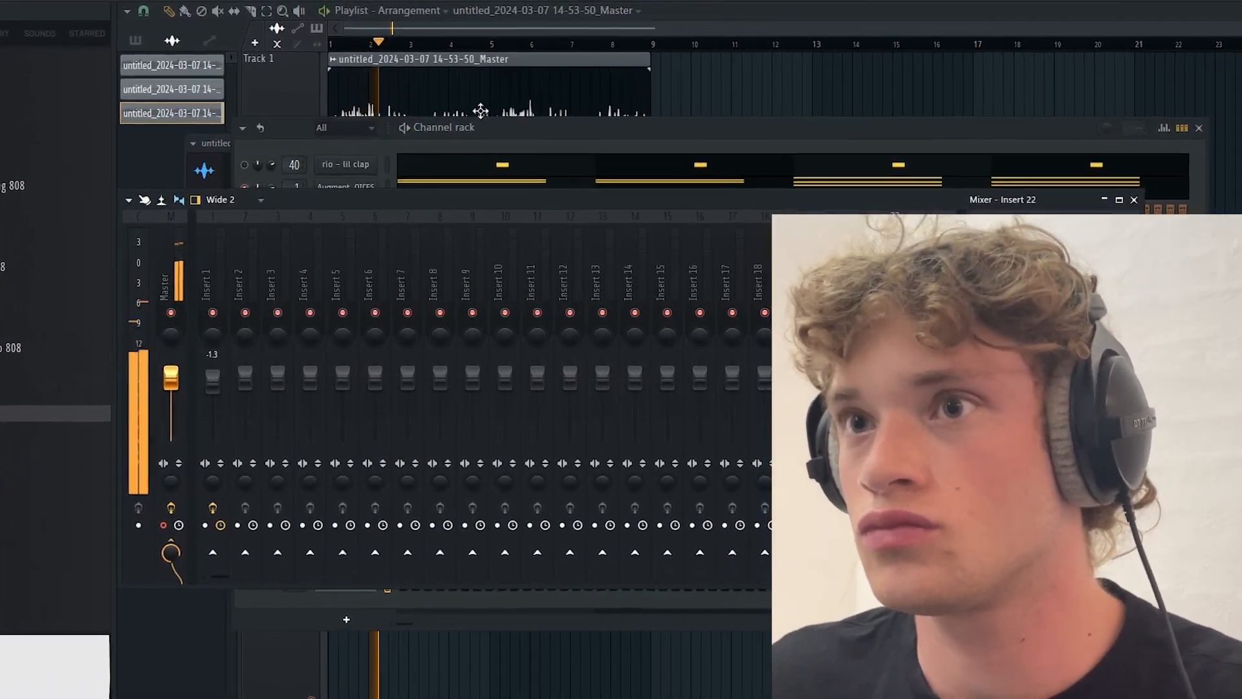
key(F6)
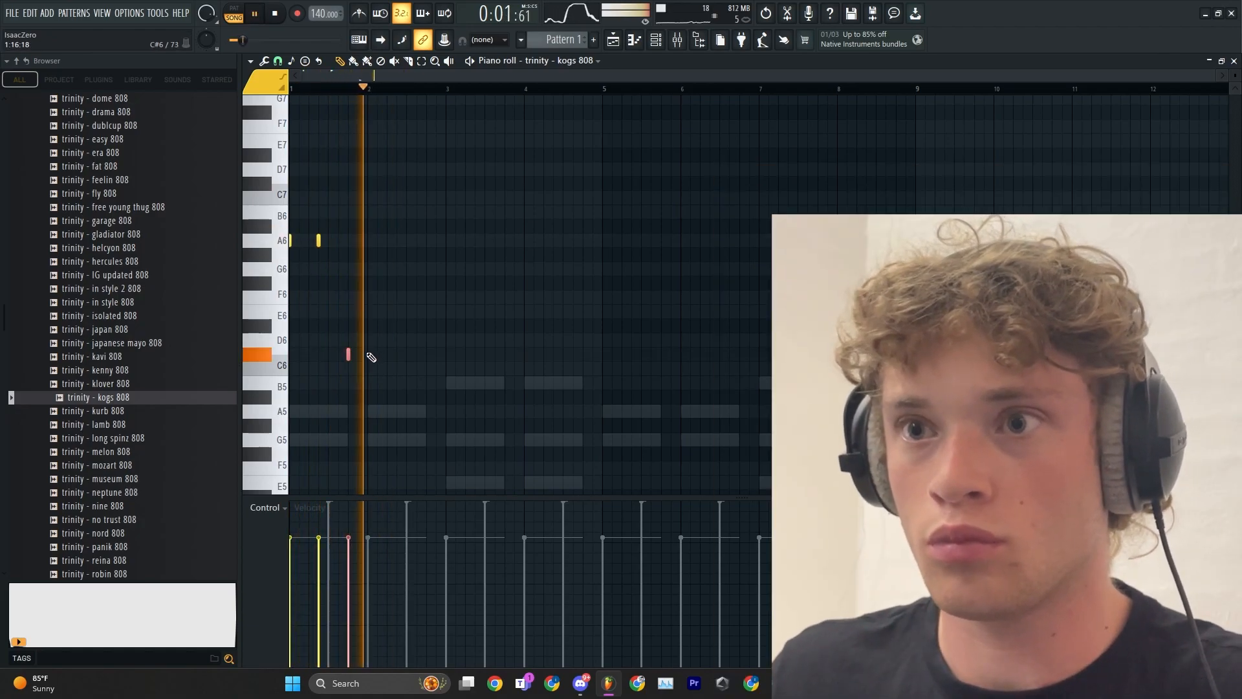
Step: Add another short C# hit to the kogs 808 pattern and lengthen its last A5 note to the start of bar 3
drag(371, 357, 427, 357)
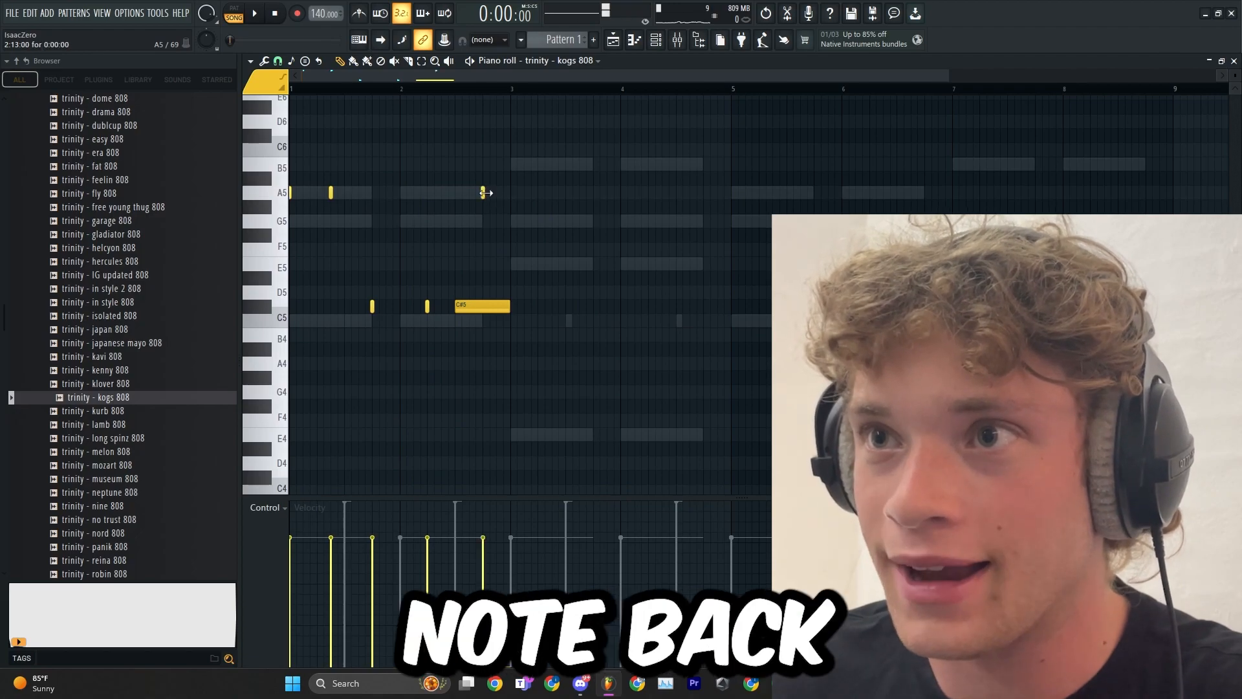
double_click(483, 192)
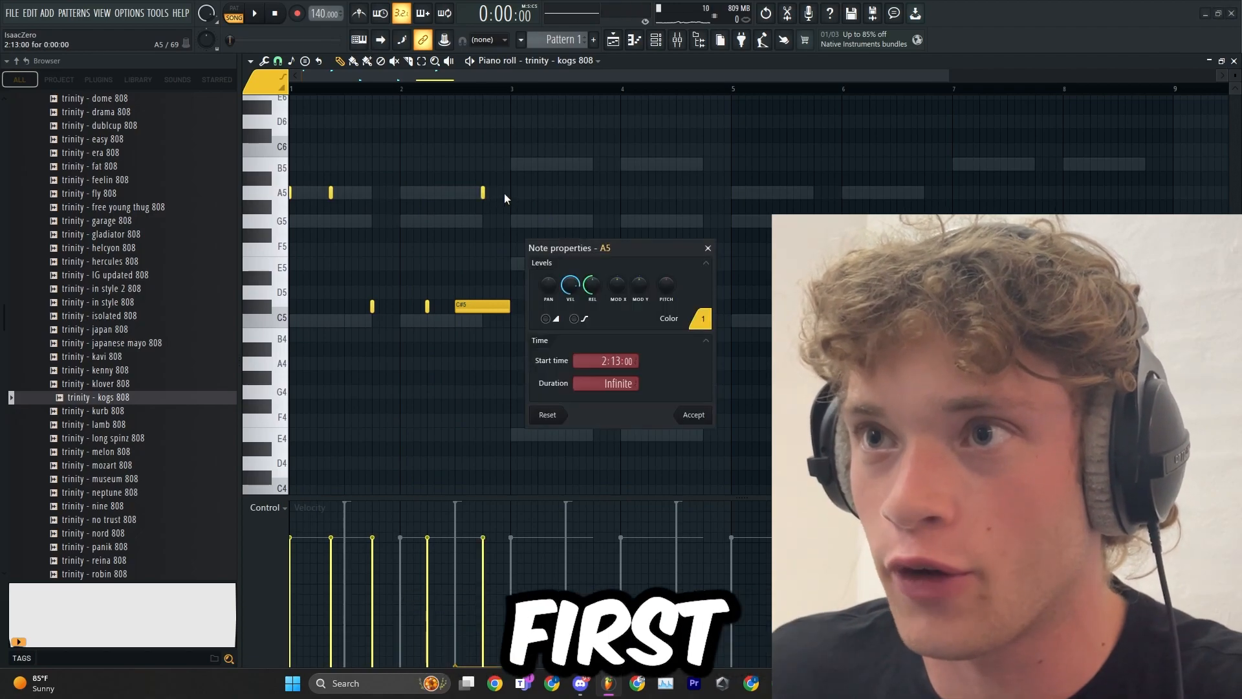
key(Return)
drag(485, 192, 510, 193)
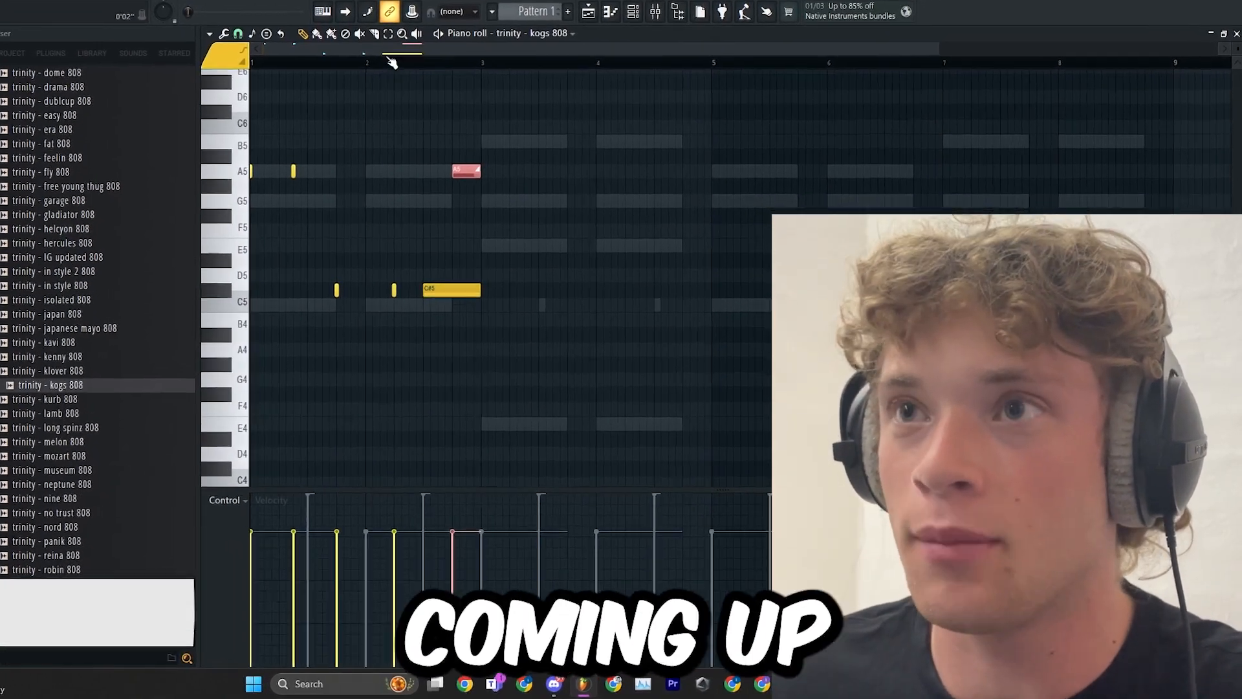
Step: Duplicate all the kogs 808 notes after the existing pattern and play the result
key(ctrl+a)
key(ctrl+b)
key(space)
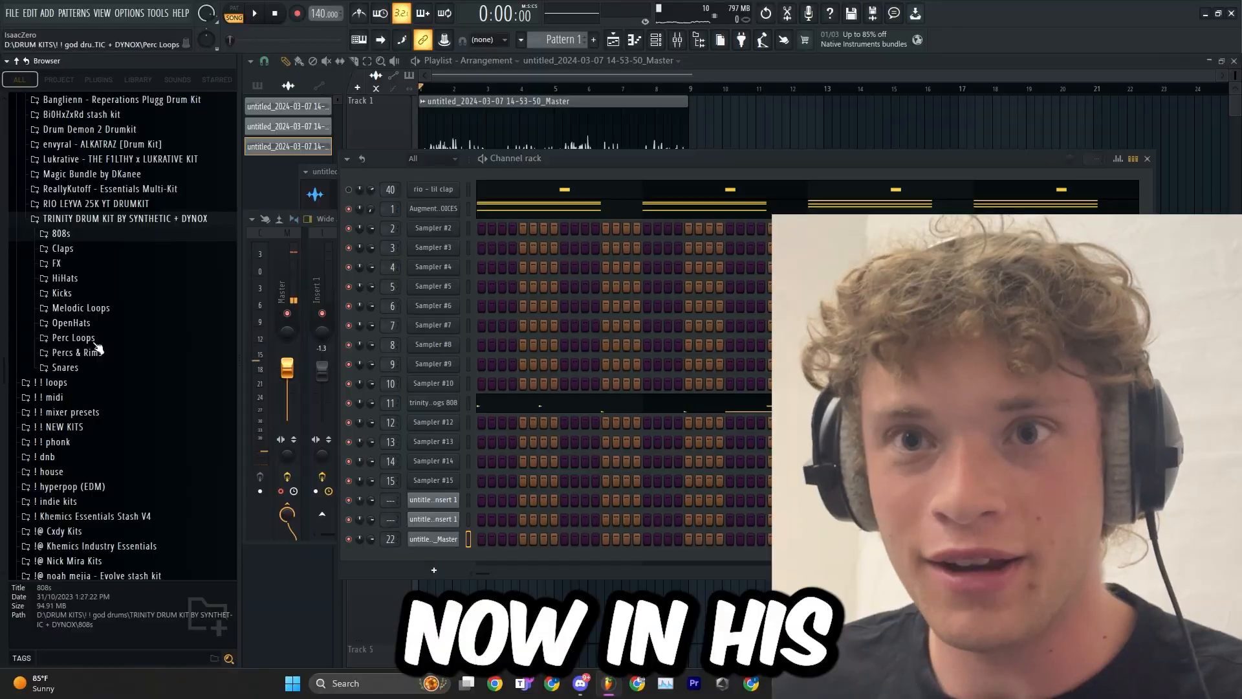
Step: Look through the percussion, rim and hi-hat sample folders of the TRINITY drum kit
click(78, 352)
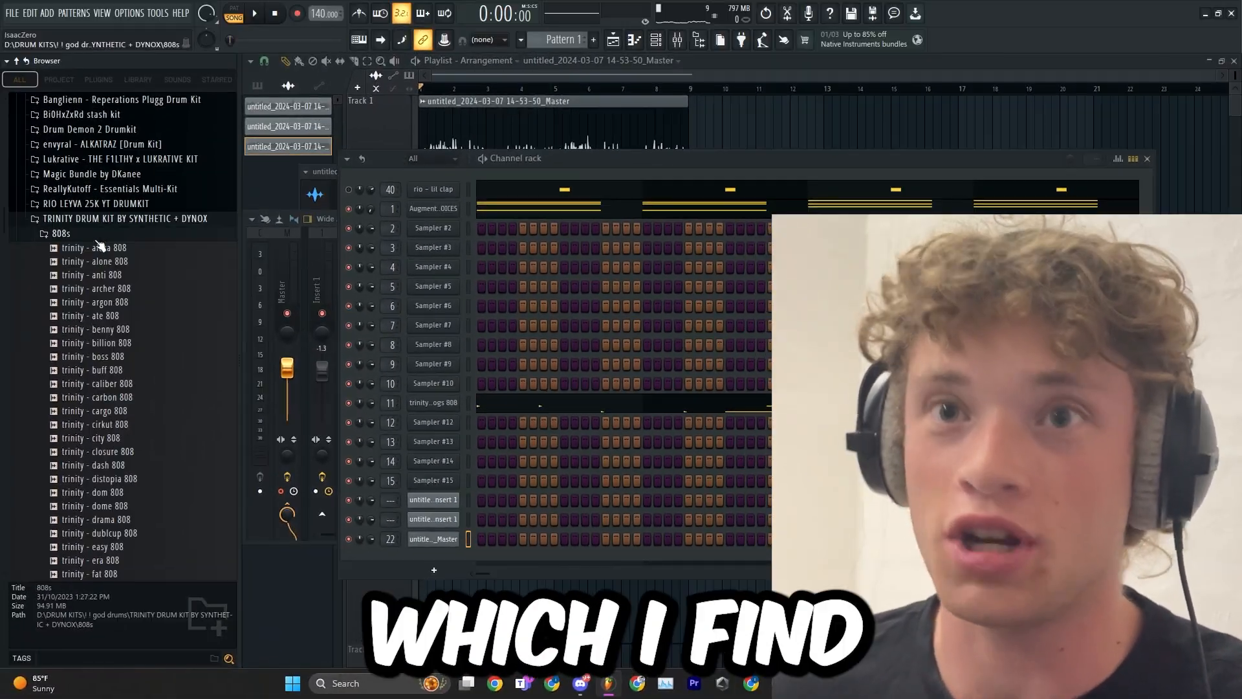
click(70, 338)
click(70, 338)
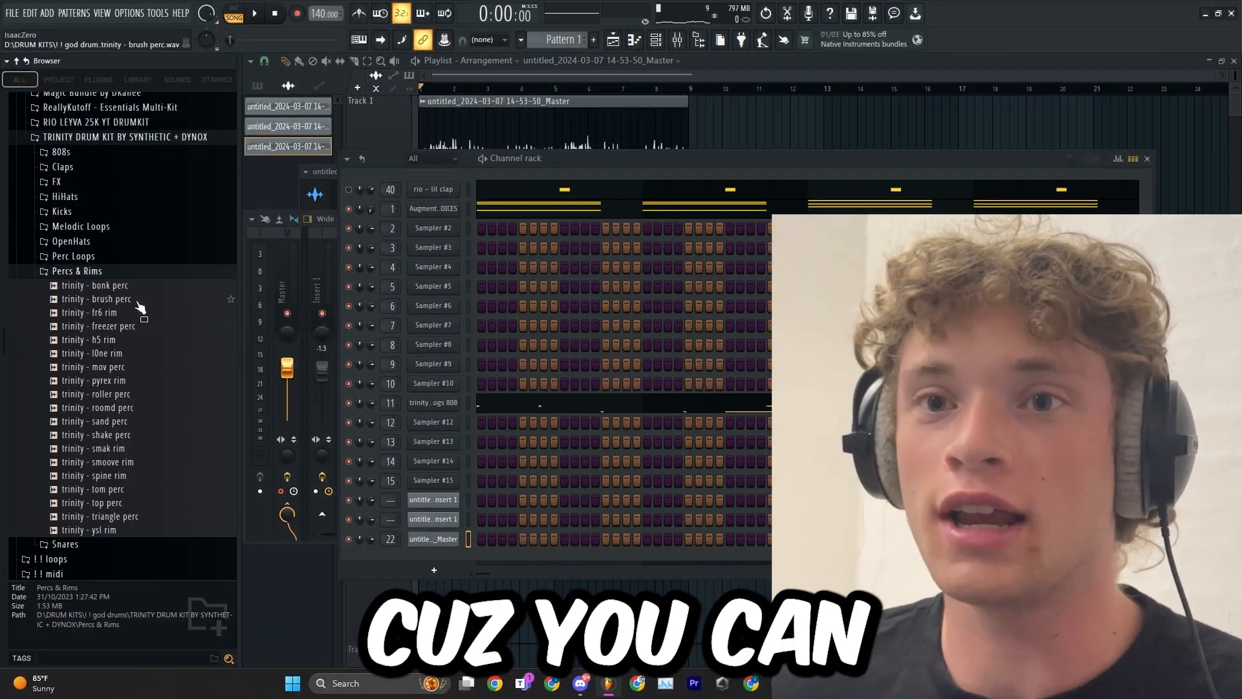
click(81, 198)
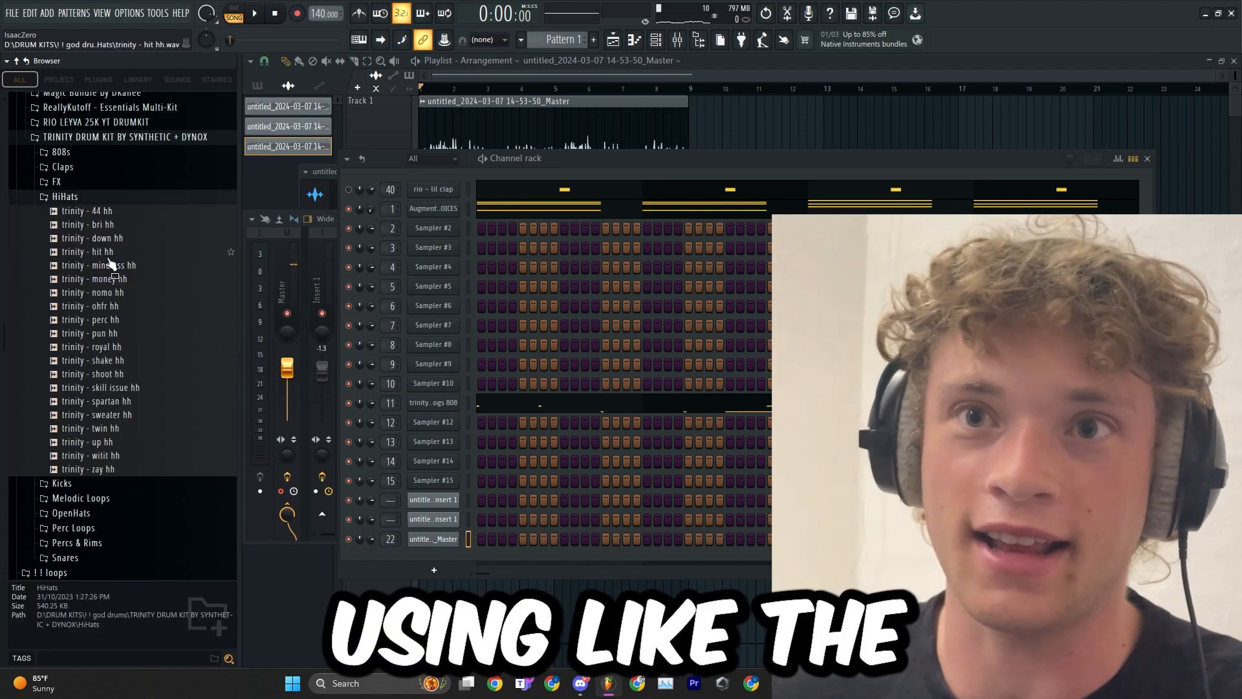
click(99, 198)
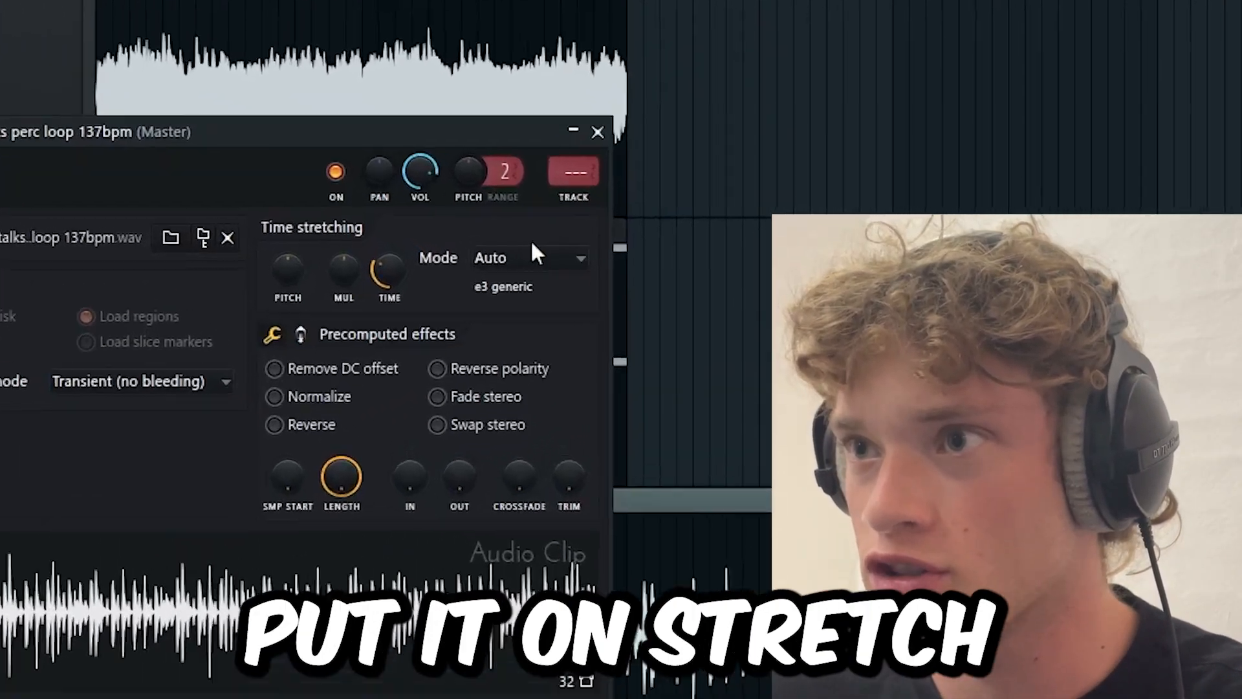
Step: Set the talks perc loop 137bpm clip's time stretching mode to Stretch and remove its excess after bar 9 on Track 3
click(511, 255)
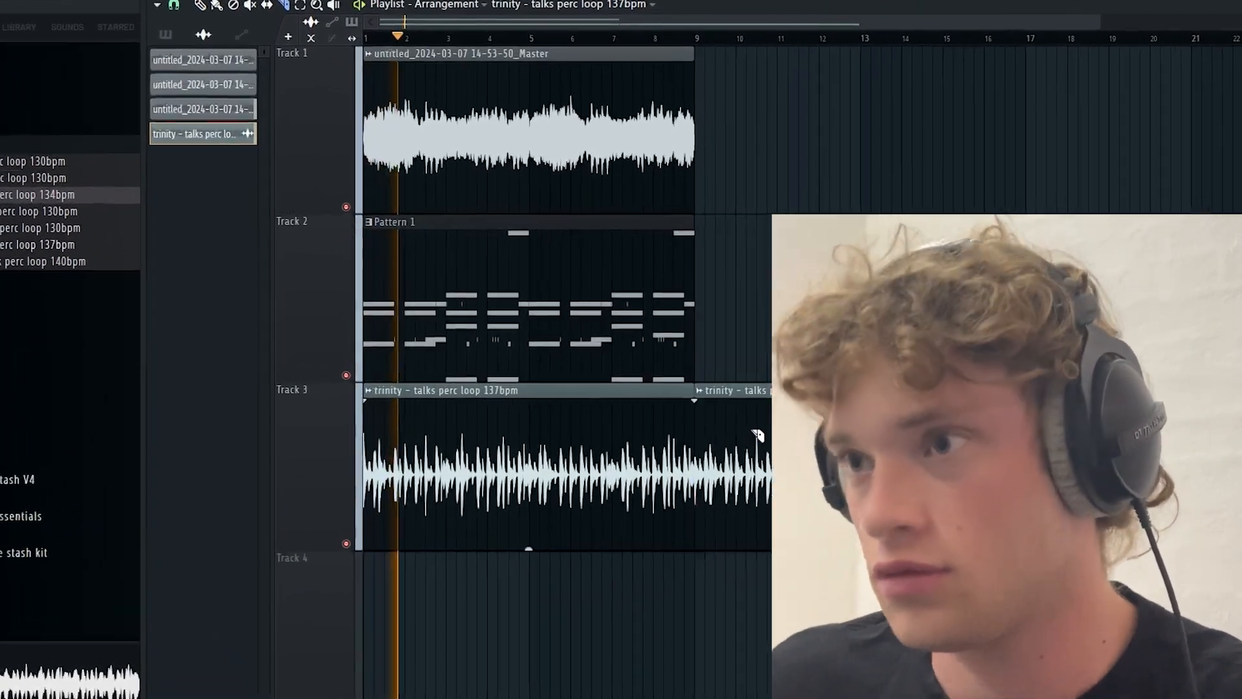
right_click(747, 434)
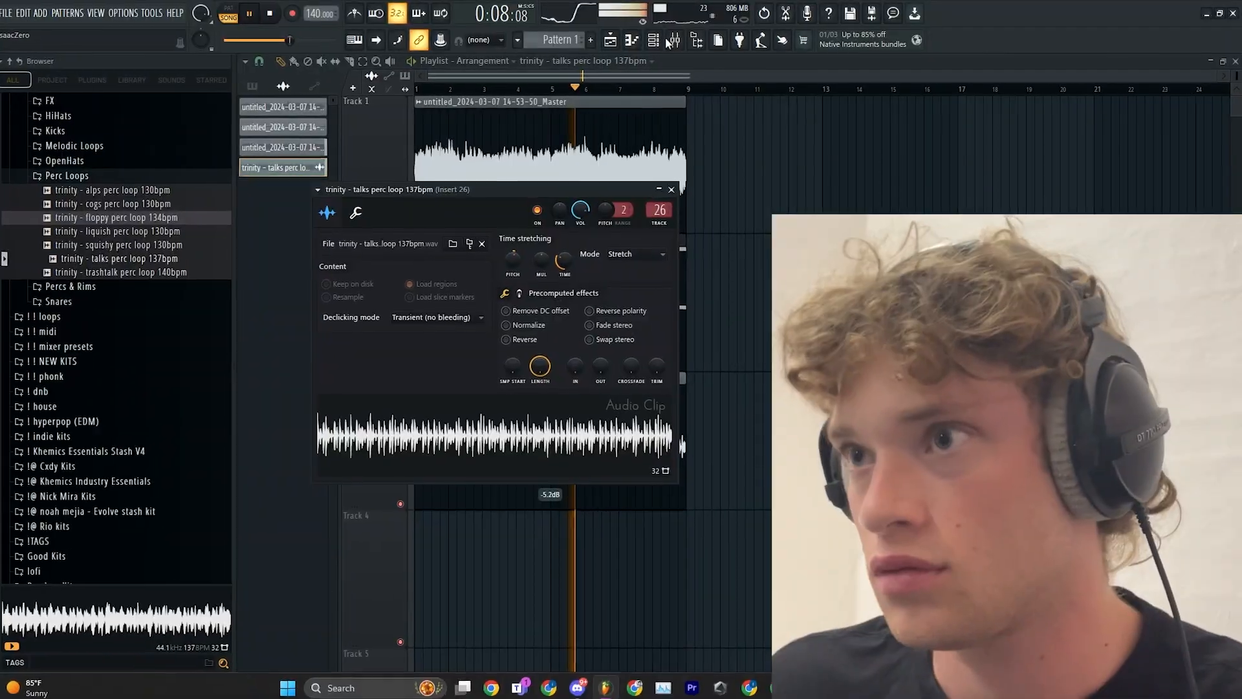
Step: Add Fruity Parametric EQ 2 to the perc loop's mixer track, Insert 26
click(669, 42)
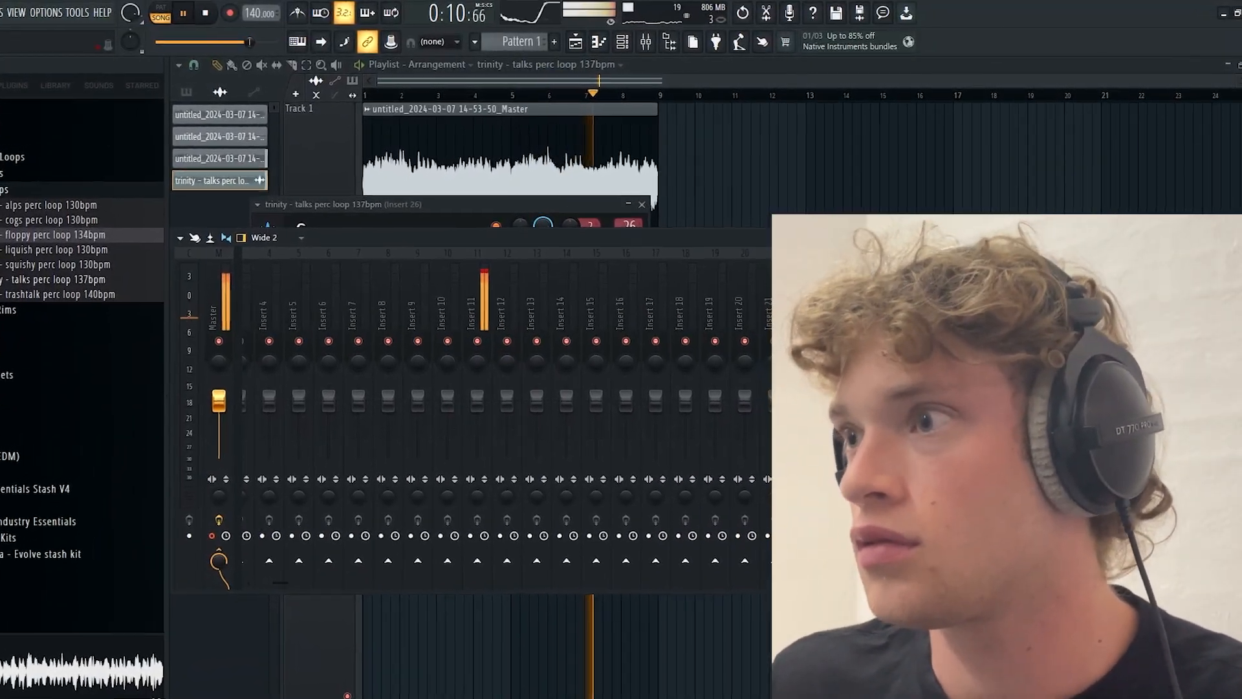
click(961, 246)
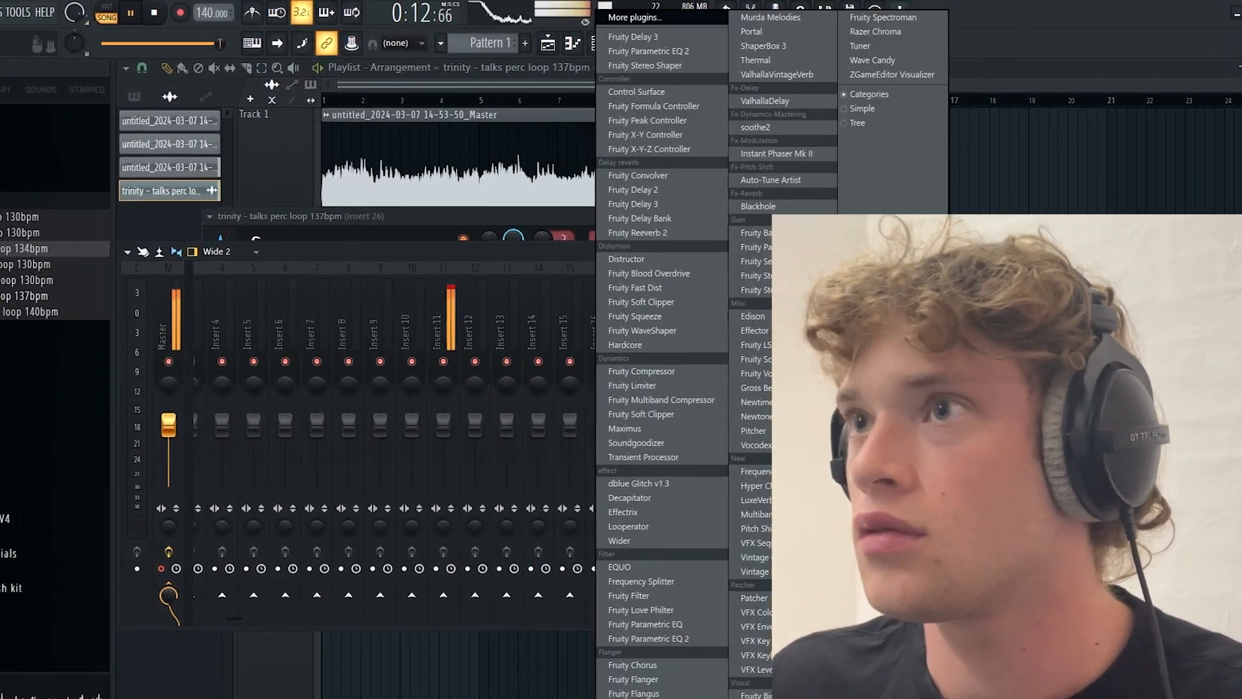
click(605, 52)
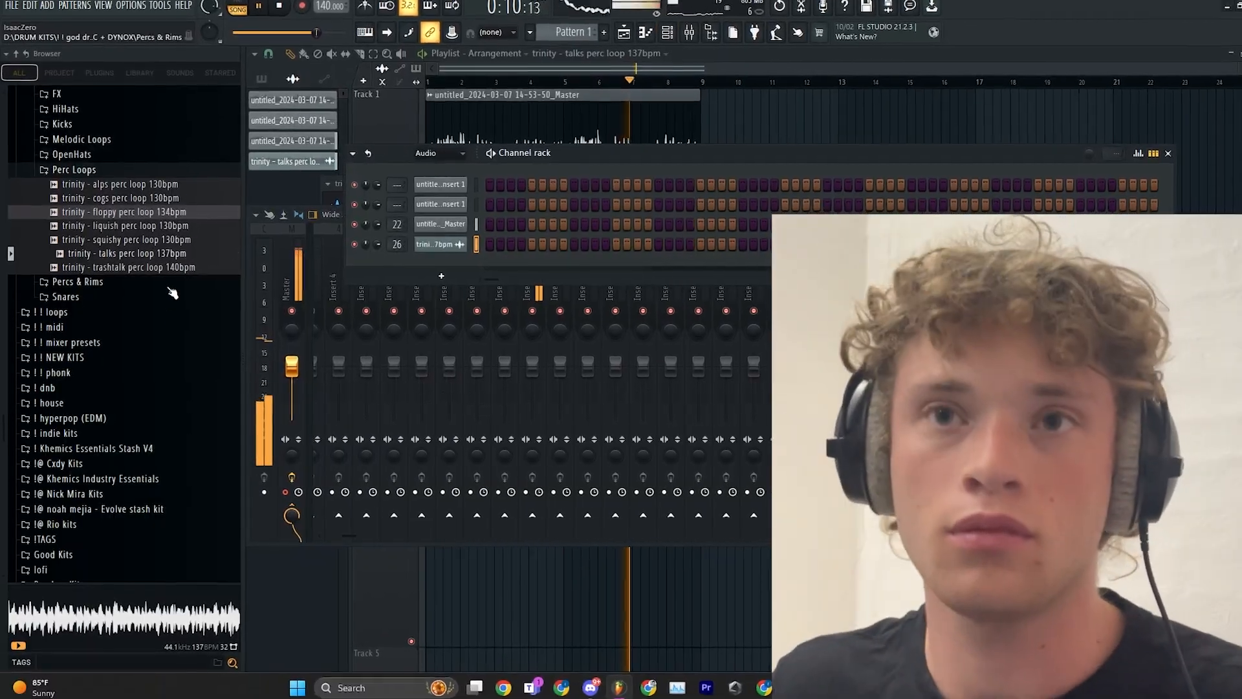
Step: Audition the kit's open hats and load trinity - shine oh into channel 15 with one step placed
click(73, 166)
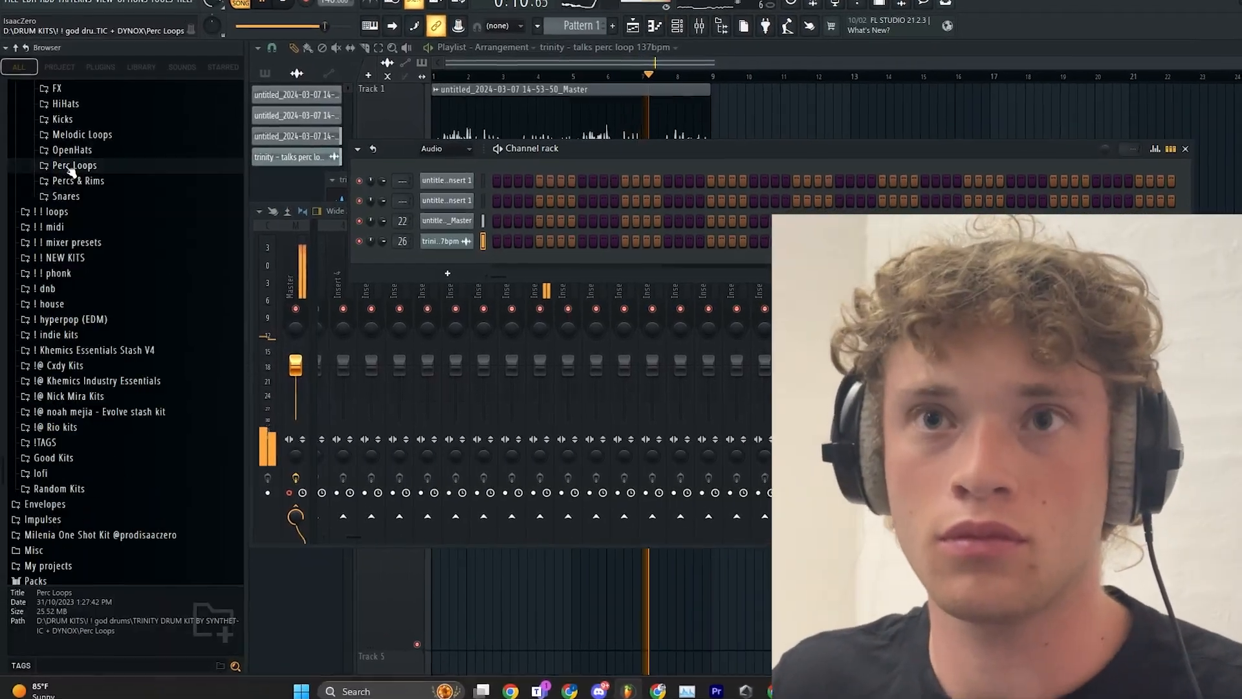
click(72, 150)
click(107, 205)
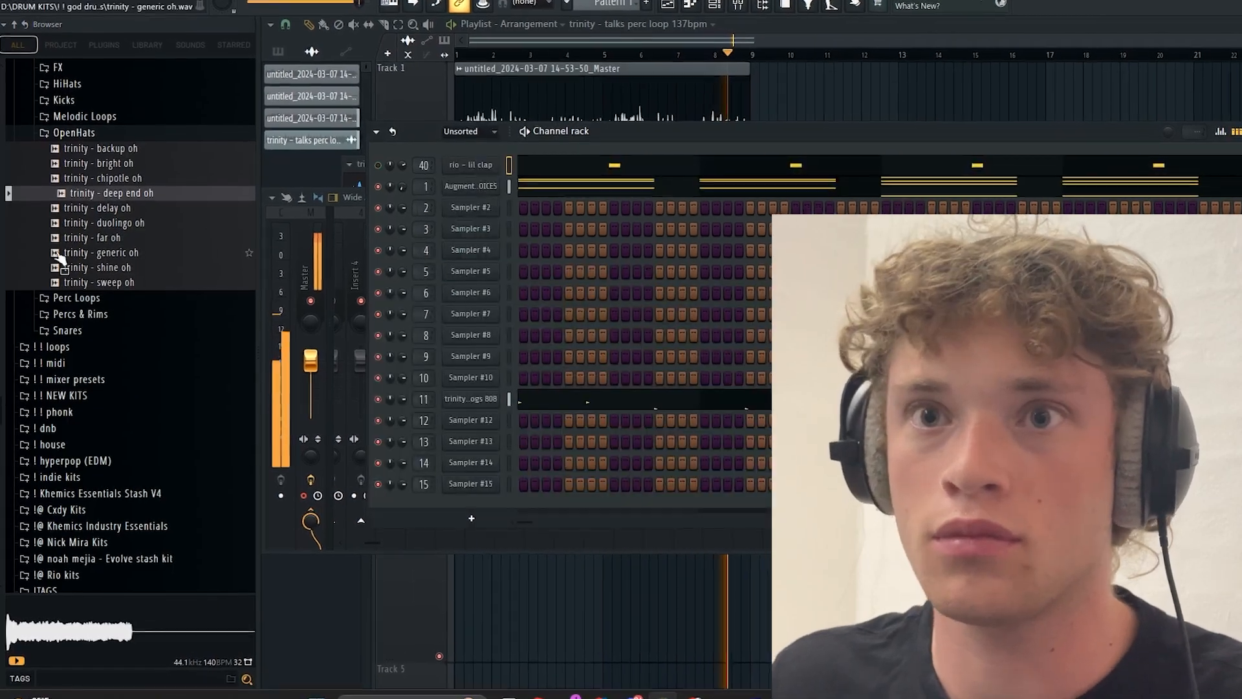
click(100, 252)
click(97, 268)
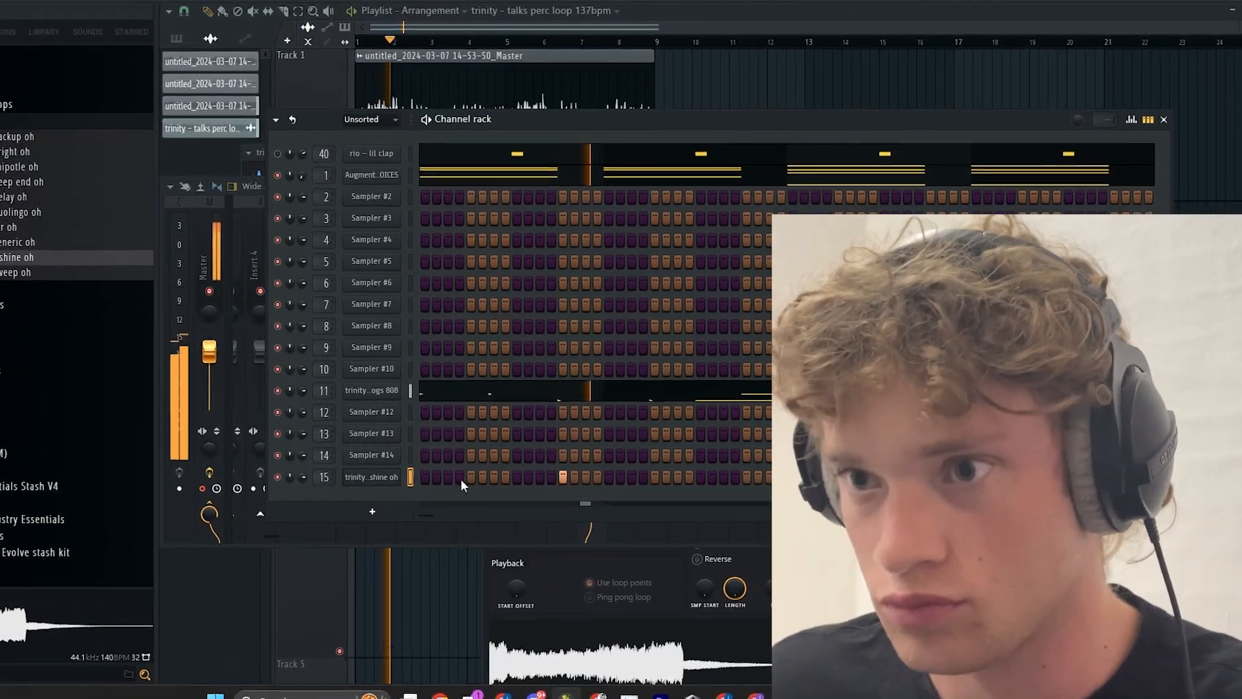
Step: Fill channel 14 with trinity - spartan hh hits on every second step and open its sample pitch options
right_click(362, 456)
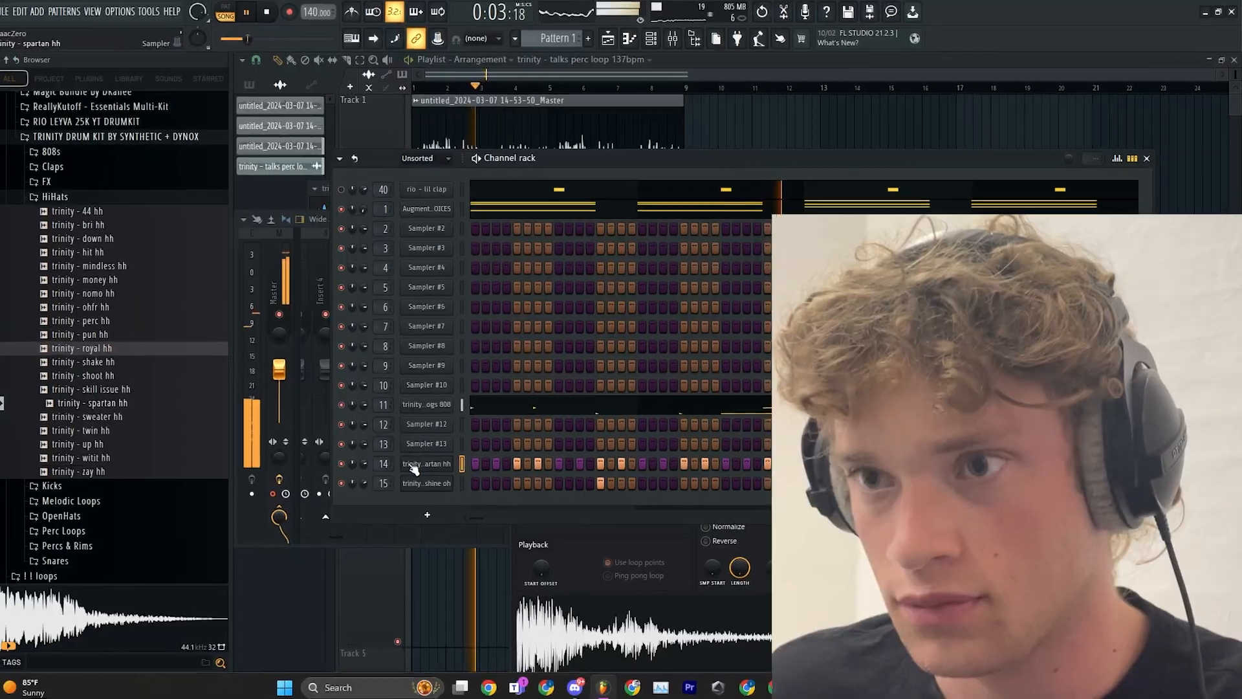
click(415, 469)
right_click(711, 462)
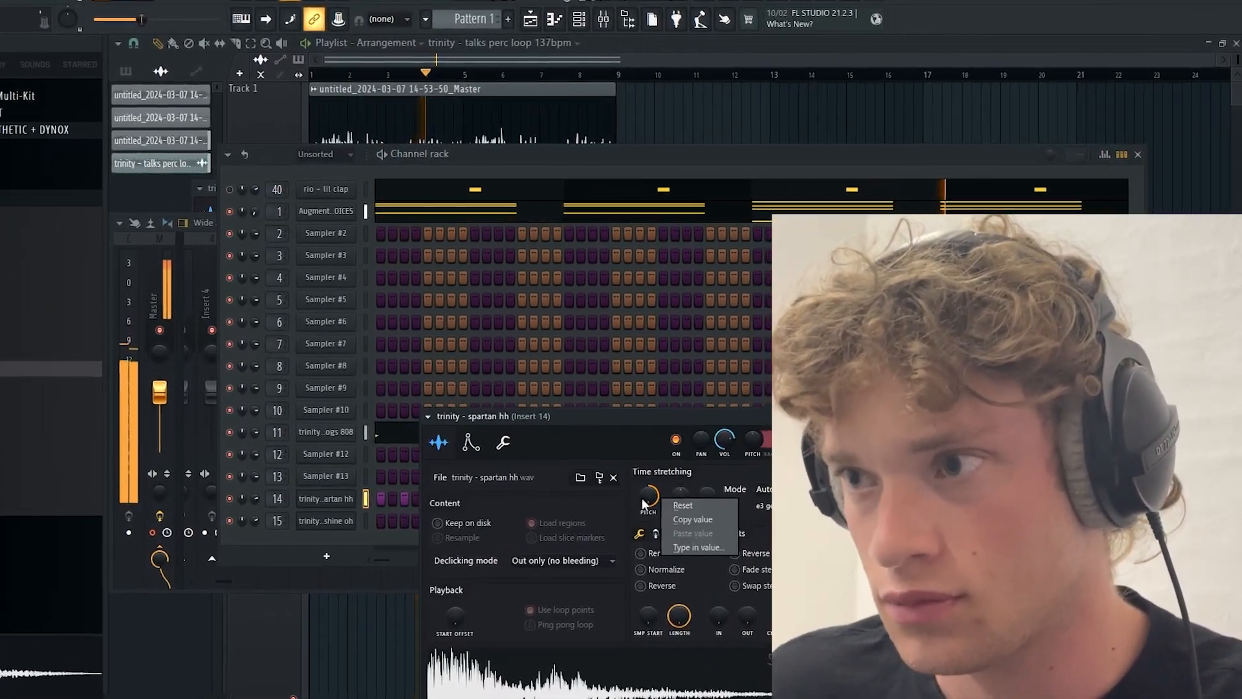
key(Escape)
click(351, 504)
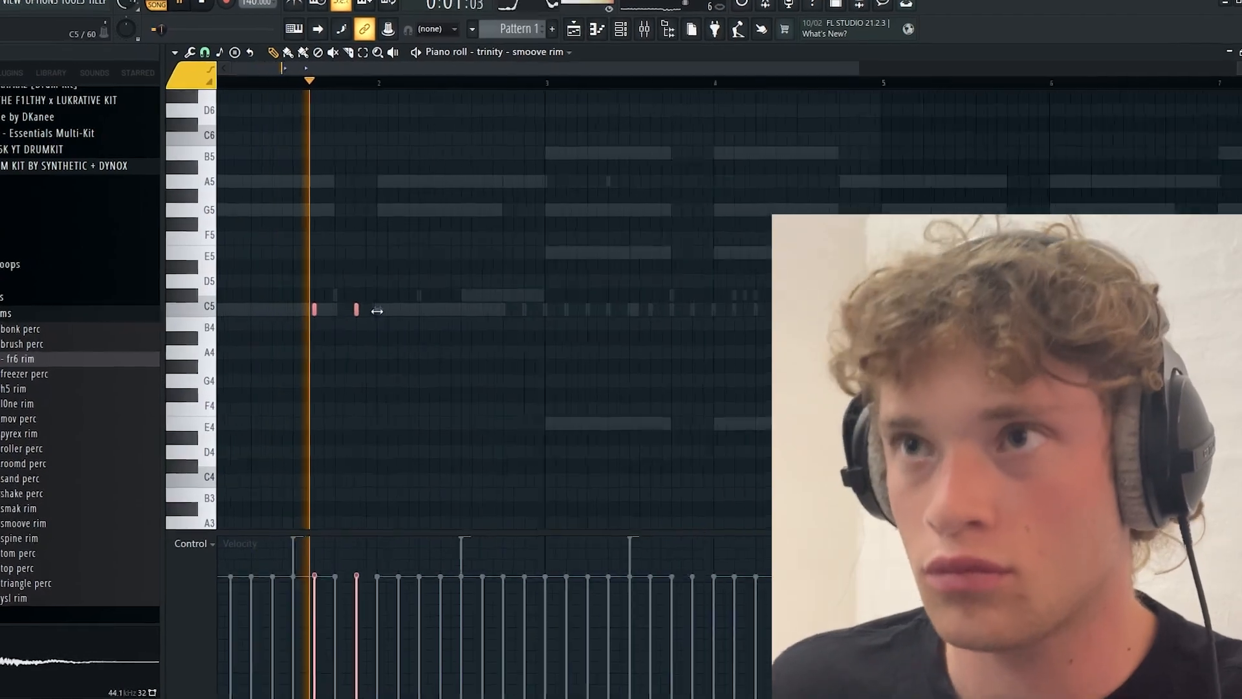
Step: Select the first two bars of the smoove rim pattern in the piano roll
drag(494, 83, 220, 82)
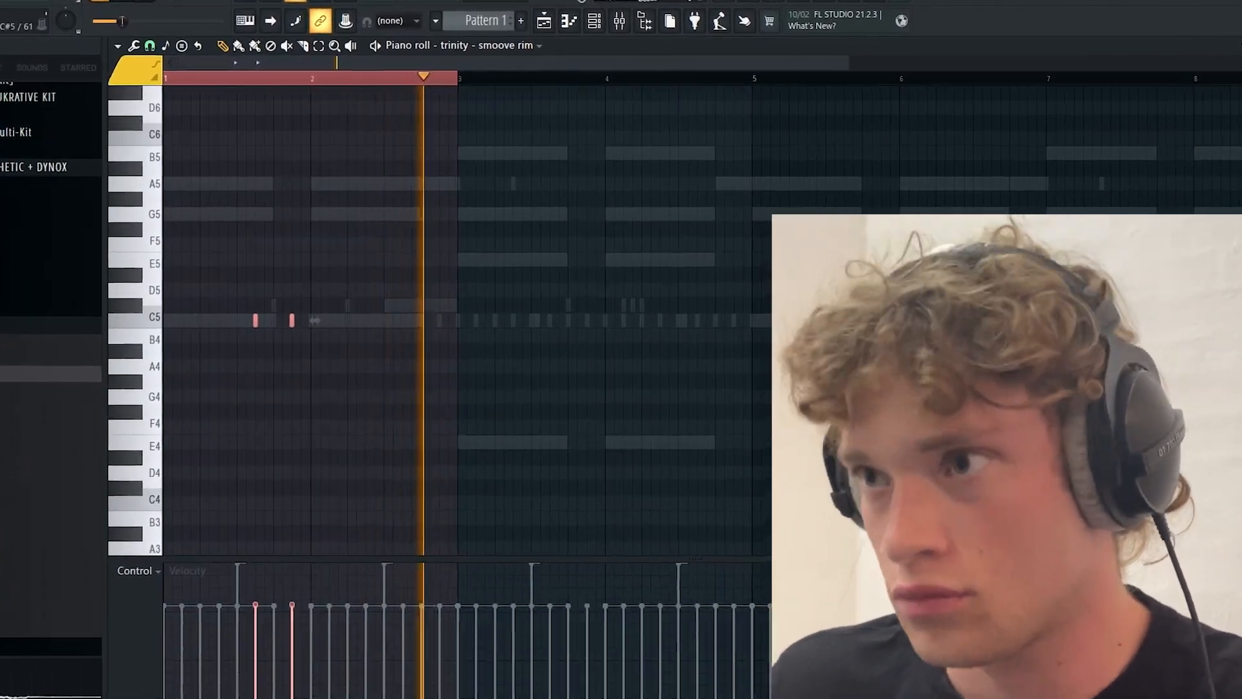
key(alt+u)
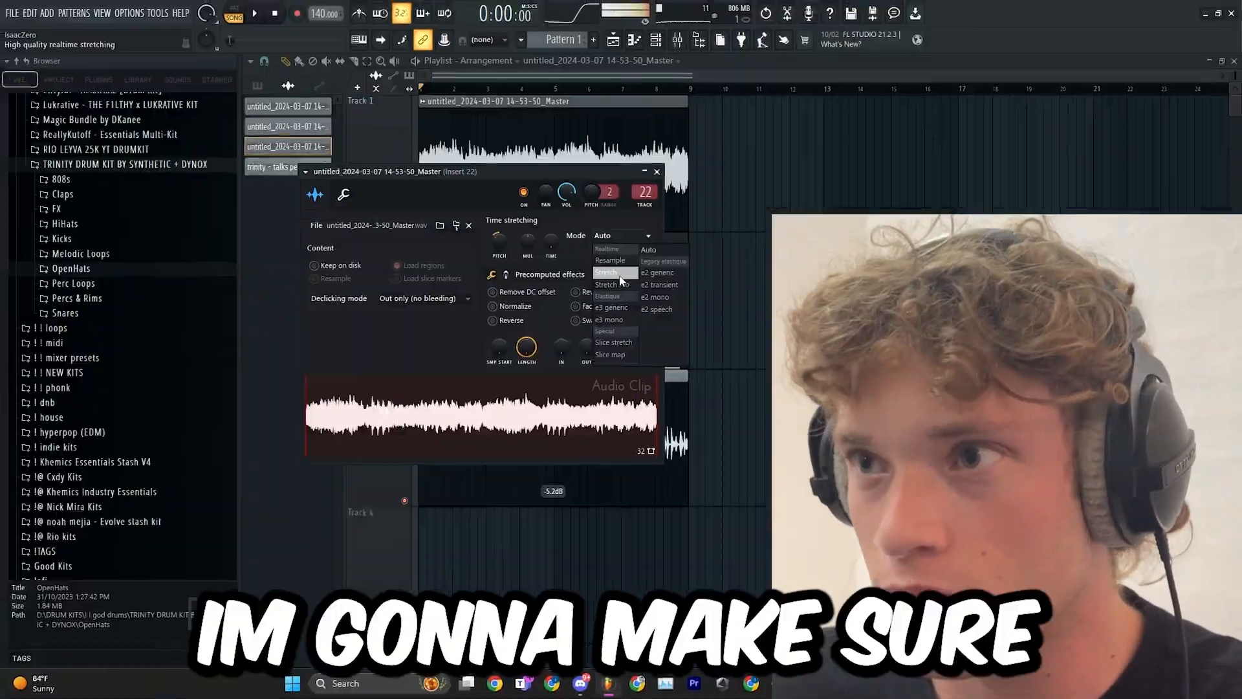
Step: Set the recorded Master clip's time stretching mode to Stretch and open the kogs 808 channel's options
click(620, 276)
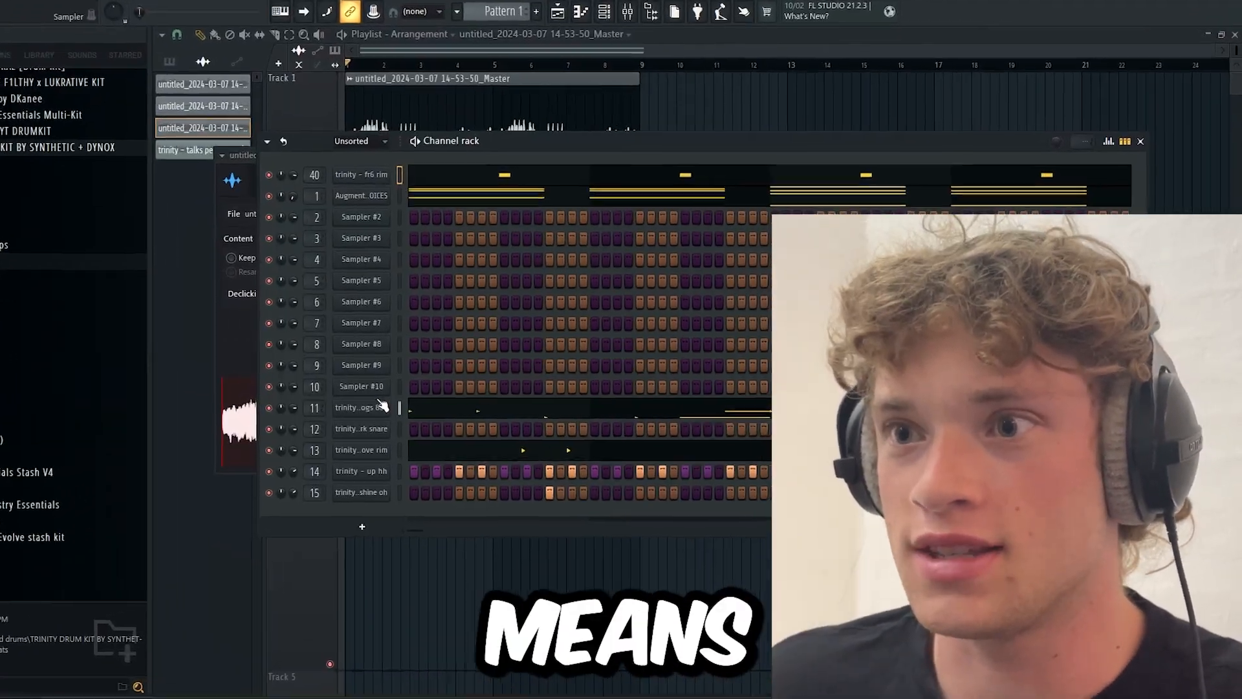
right_click(382, 406)
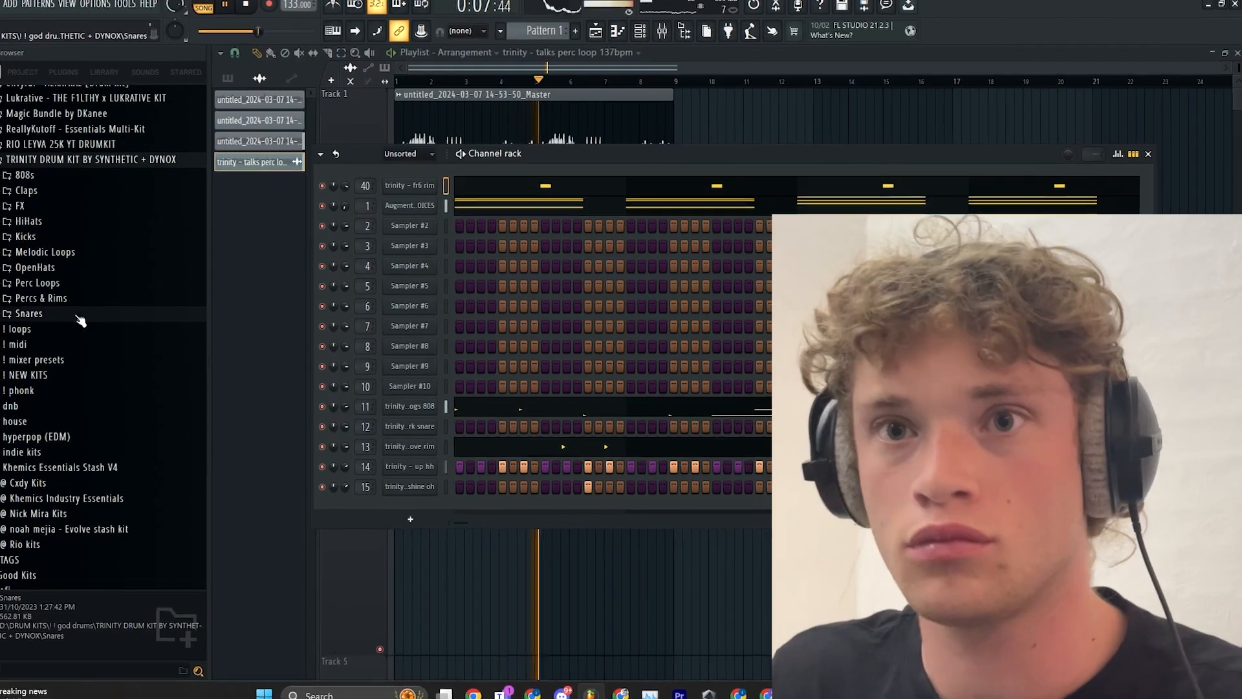
Step: Open the TRINITY kit's Snares folder and replace the Sampler #3 channel with the Augmented VOICES instrument
click(78, 313)
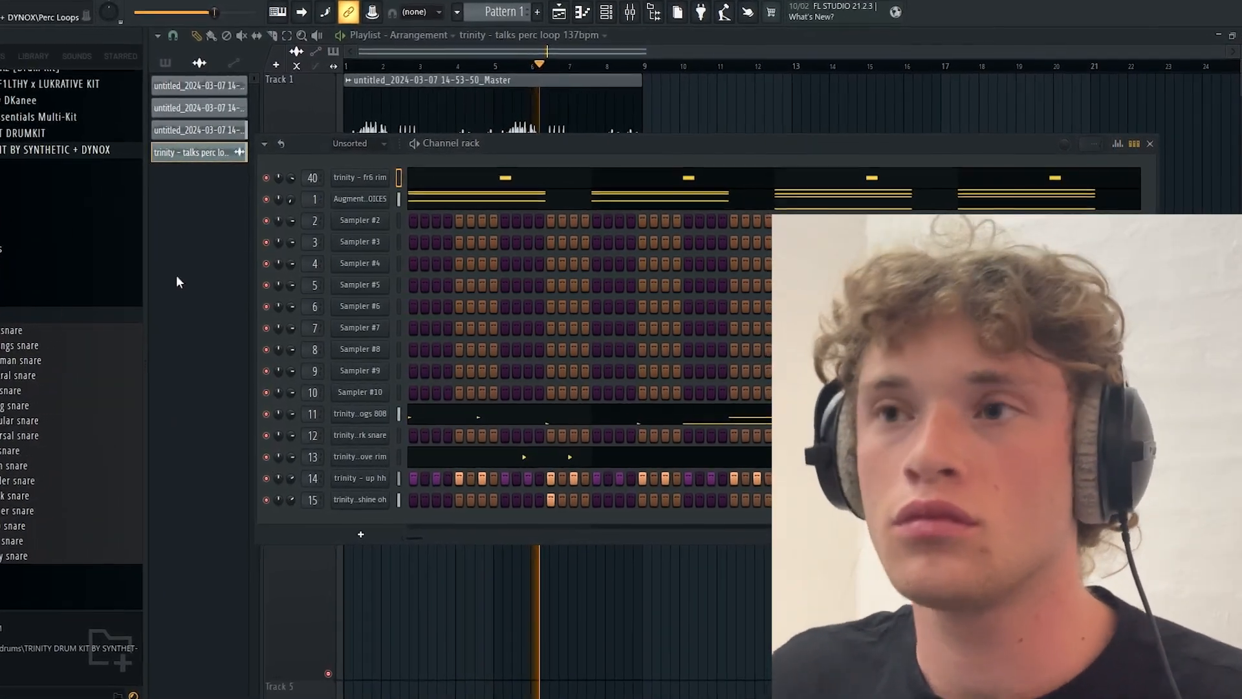
right_click(331, 249)
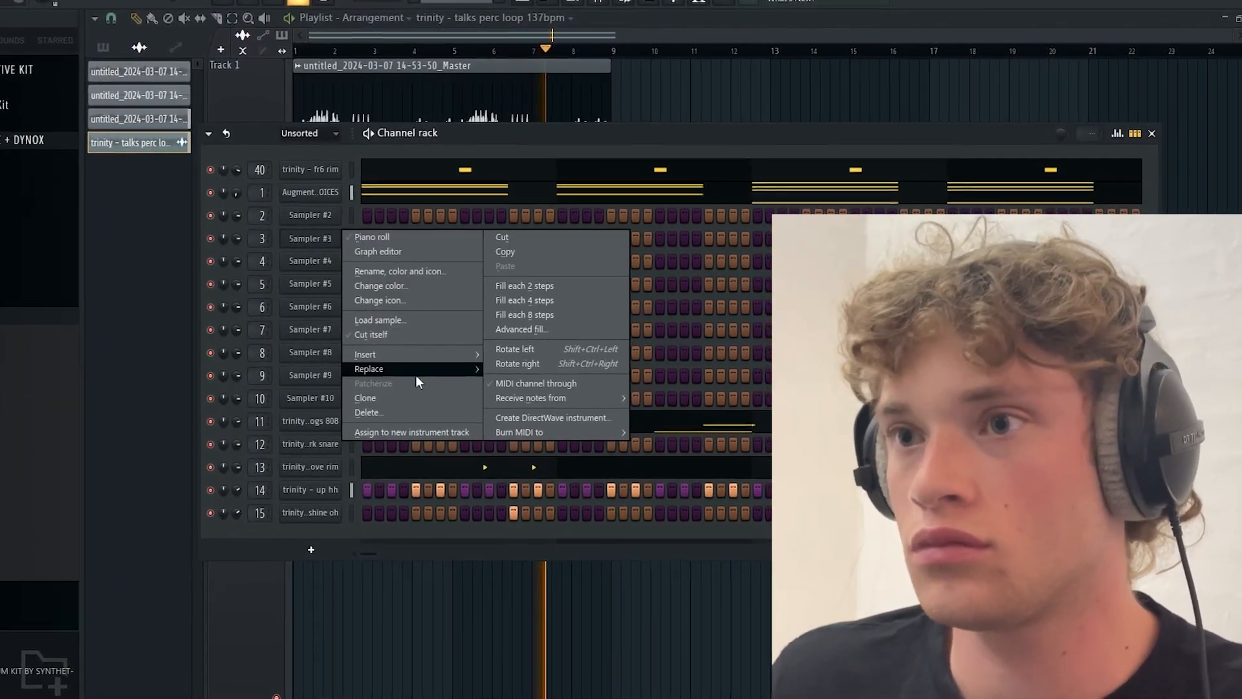
mouse_move(439, 369)
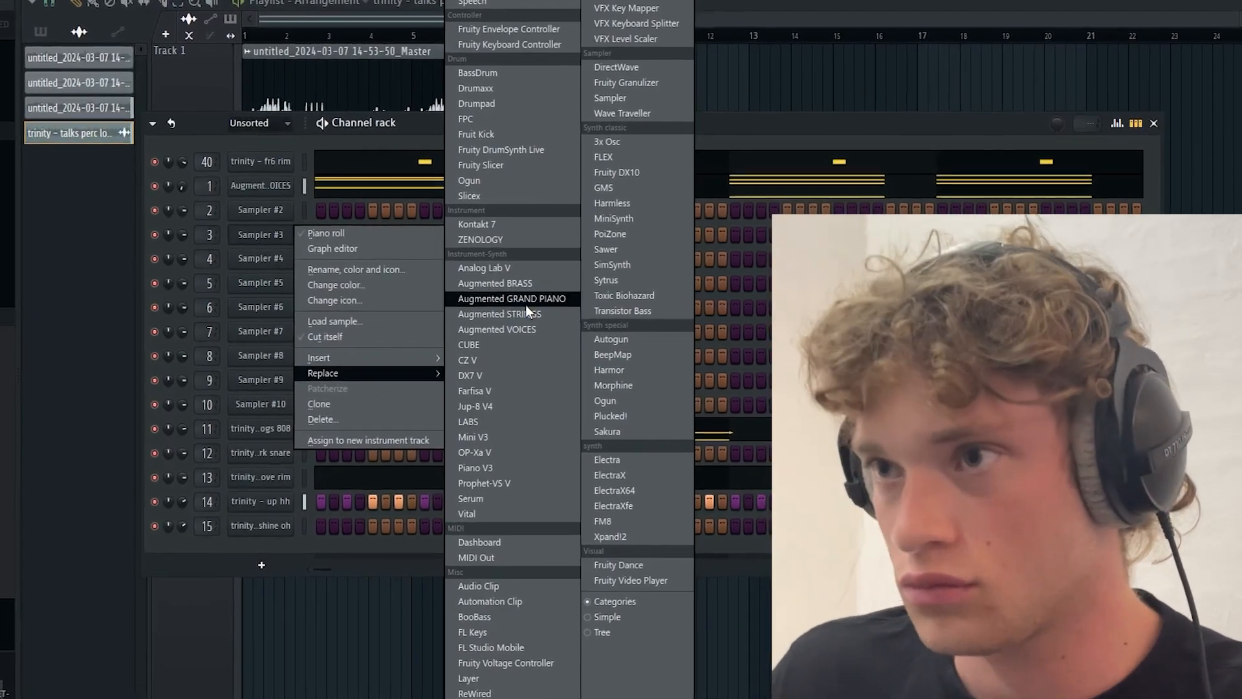
click(508, 331)
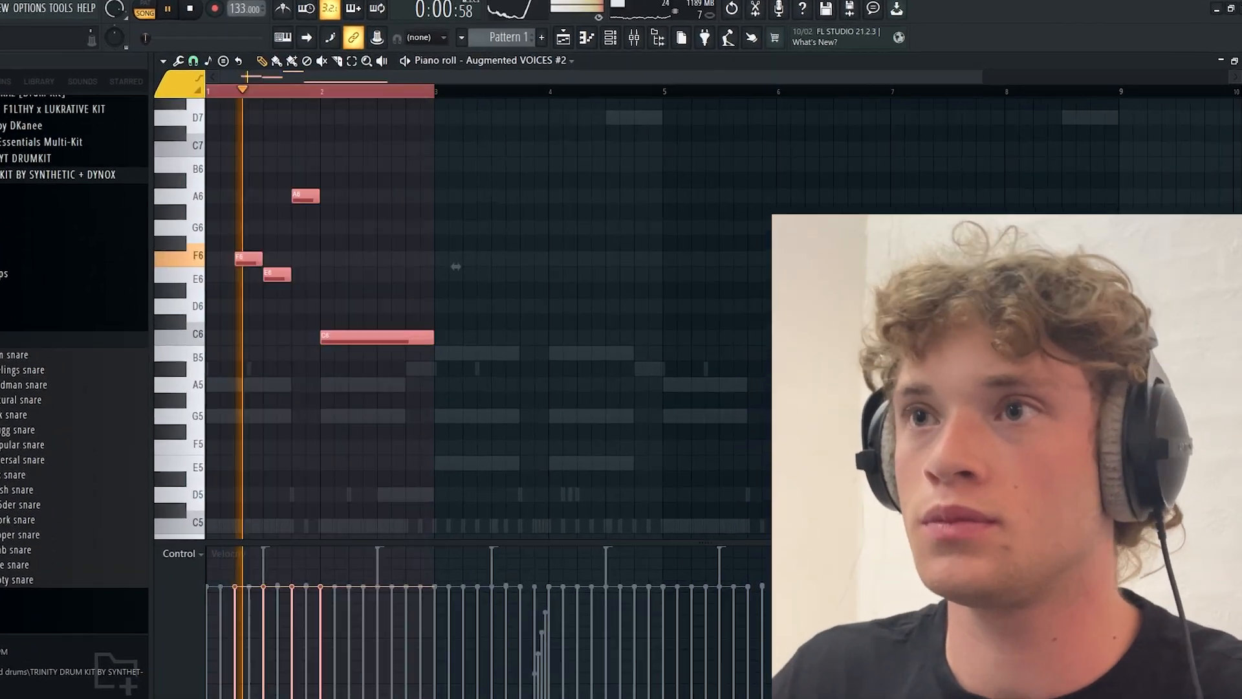
Step: Duplicate the two-bar Augmented VOICES #2 phrase, shorten the last E6 and F6 notes to half a bar each, and select all notes
key(ctrl+b)
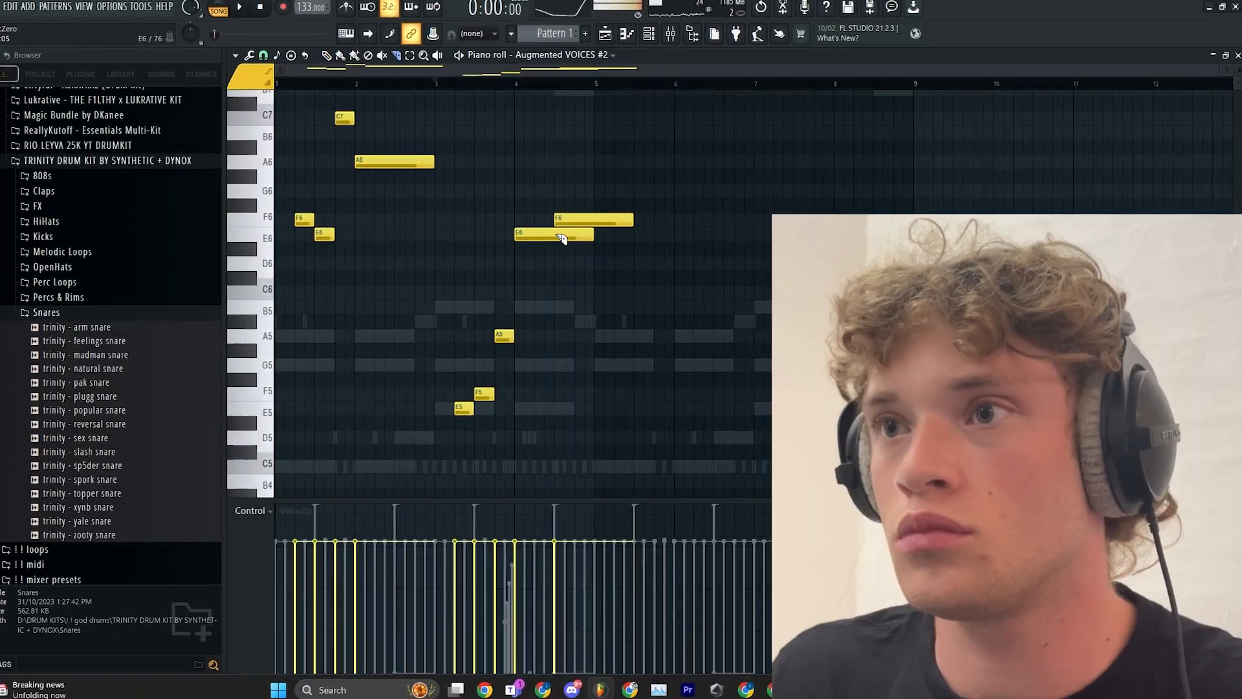
drag(625, 217, 586, 217)
right_click(570, 233)
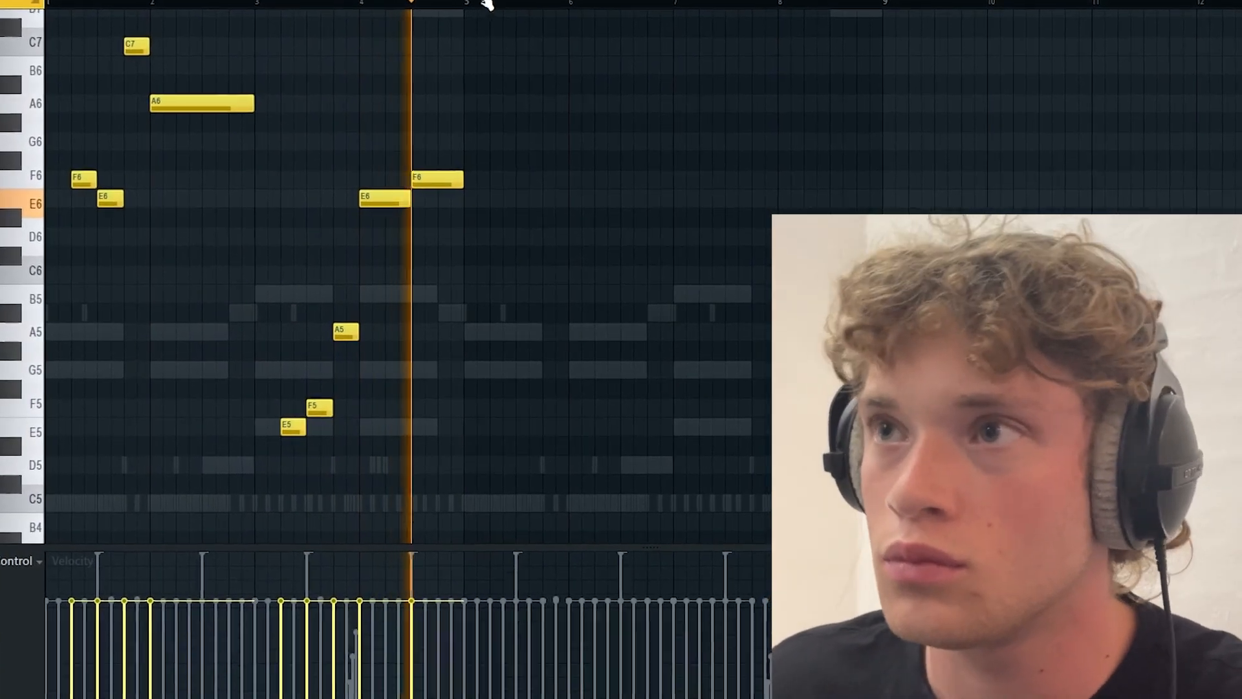
key(ctrl+a)
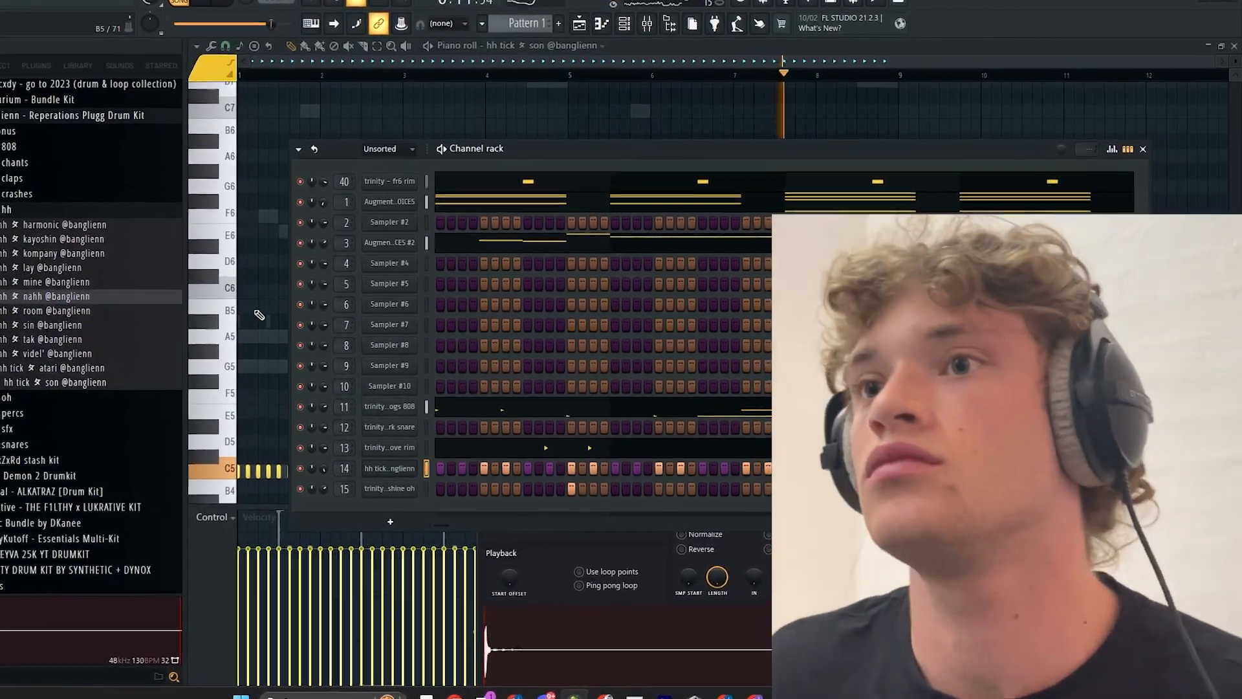
Step: Return to the playlist from the piano roll and duplicate the recorded Master clip at bar 9 on Track 1
right_click(414, 266)
key(Escape)
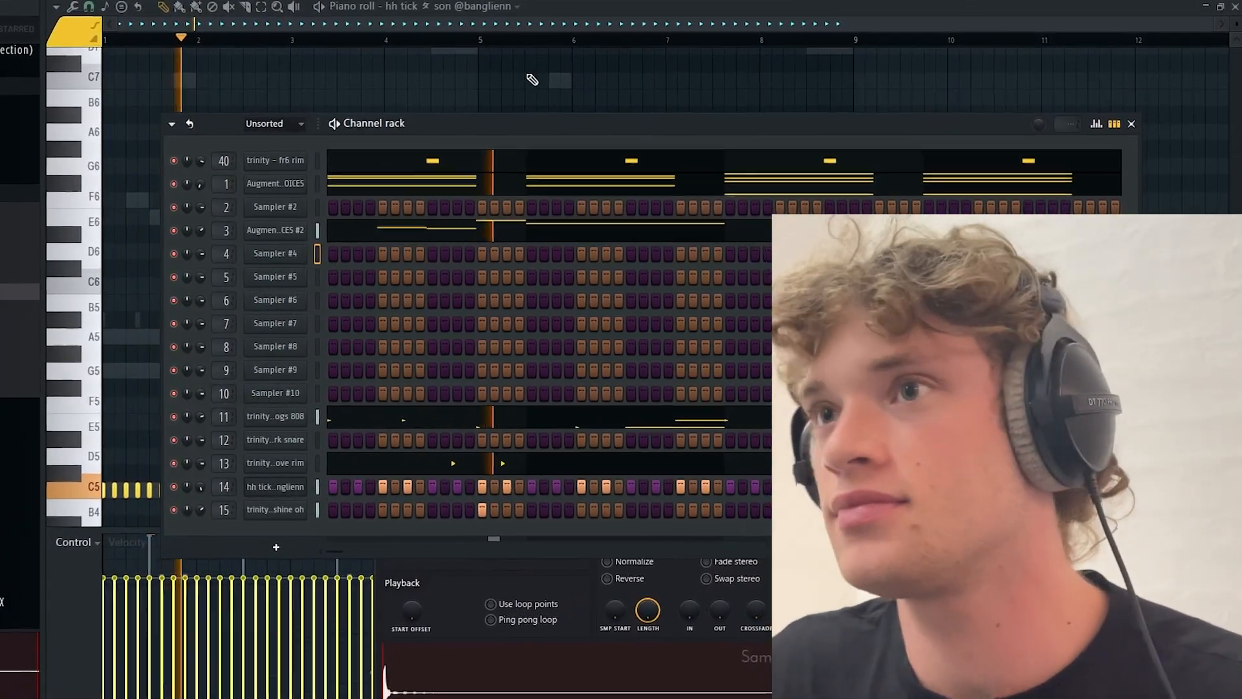
key(F7)
key(F6)
click(448, 87)
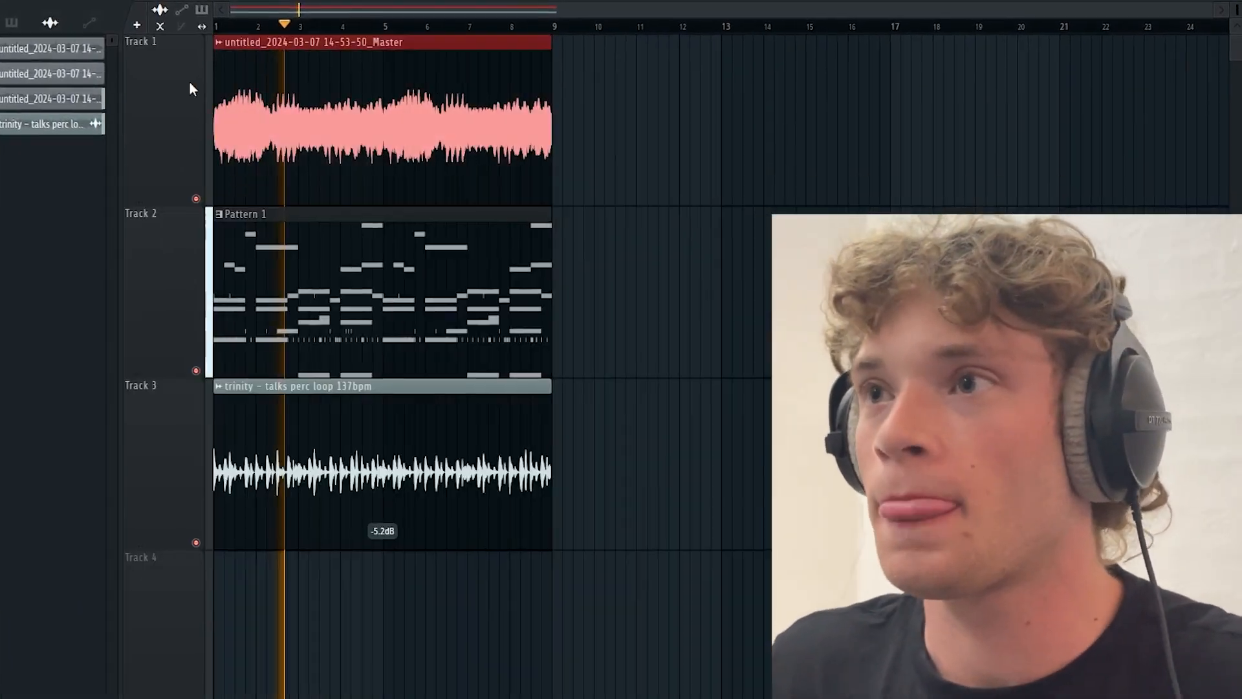
key(ctrl+b)
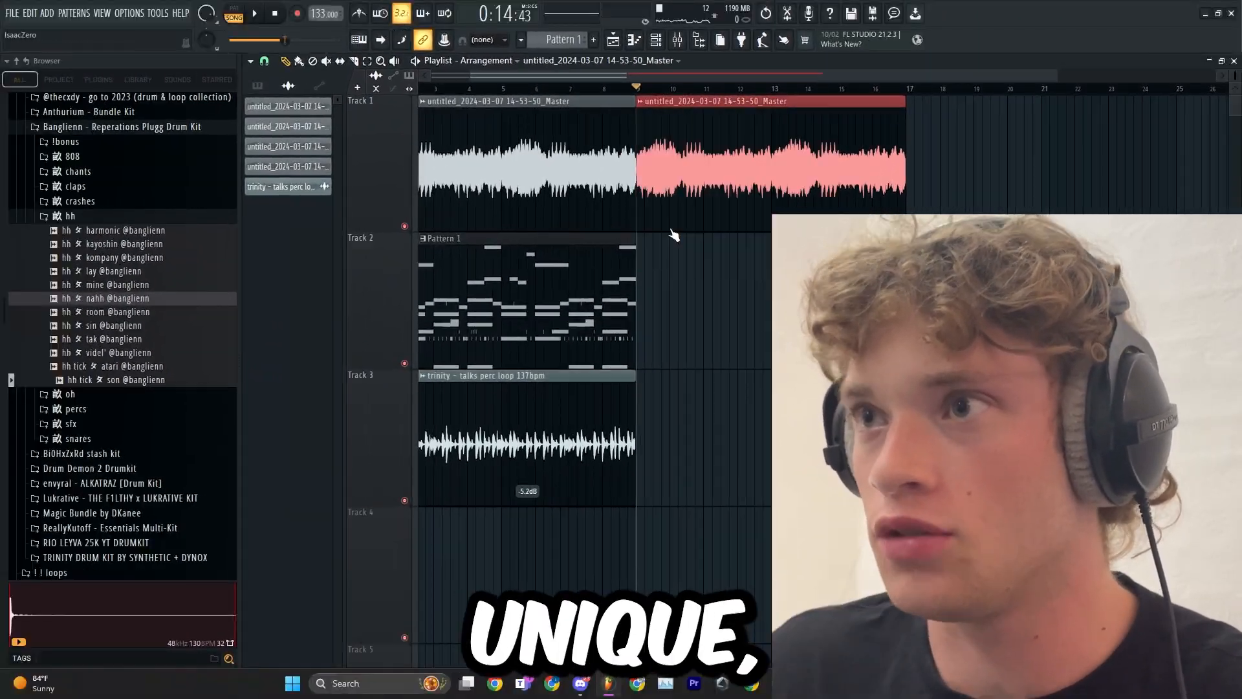
Step: Set the second Master clip's pitch range to 12, raise its pitch fully, and set time stretching to Stretch Pro
double_click(647, 219)
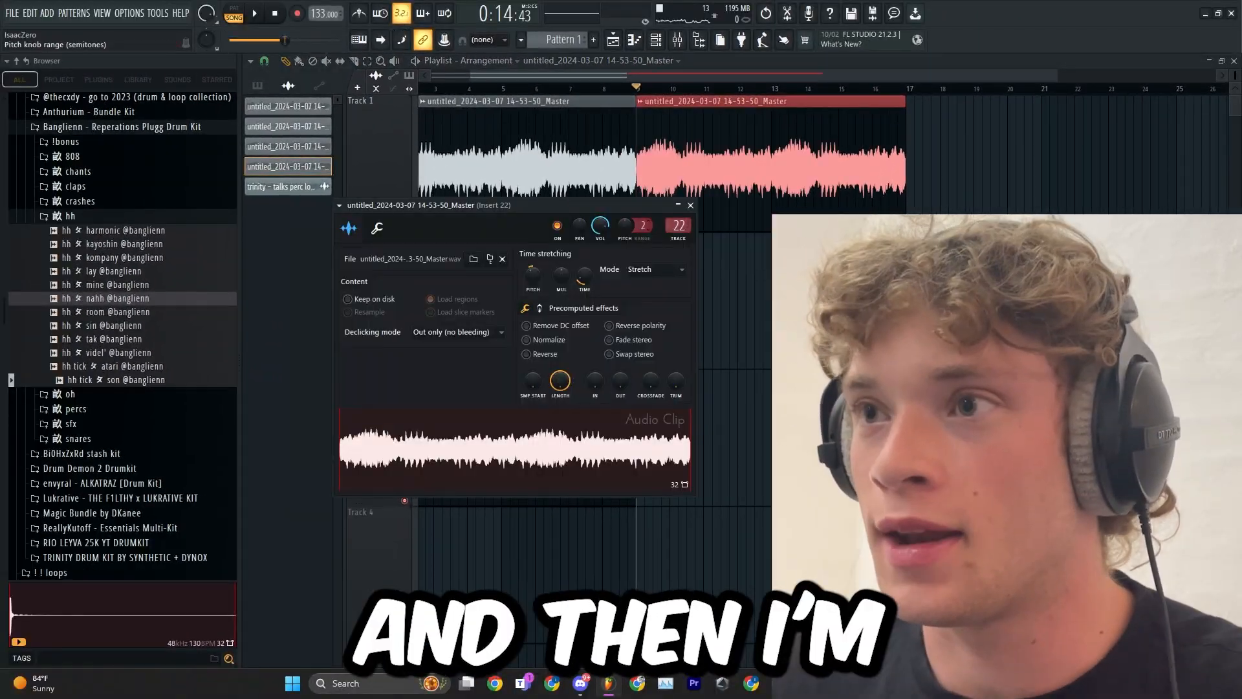
scroll(648, 237, down, 1)
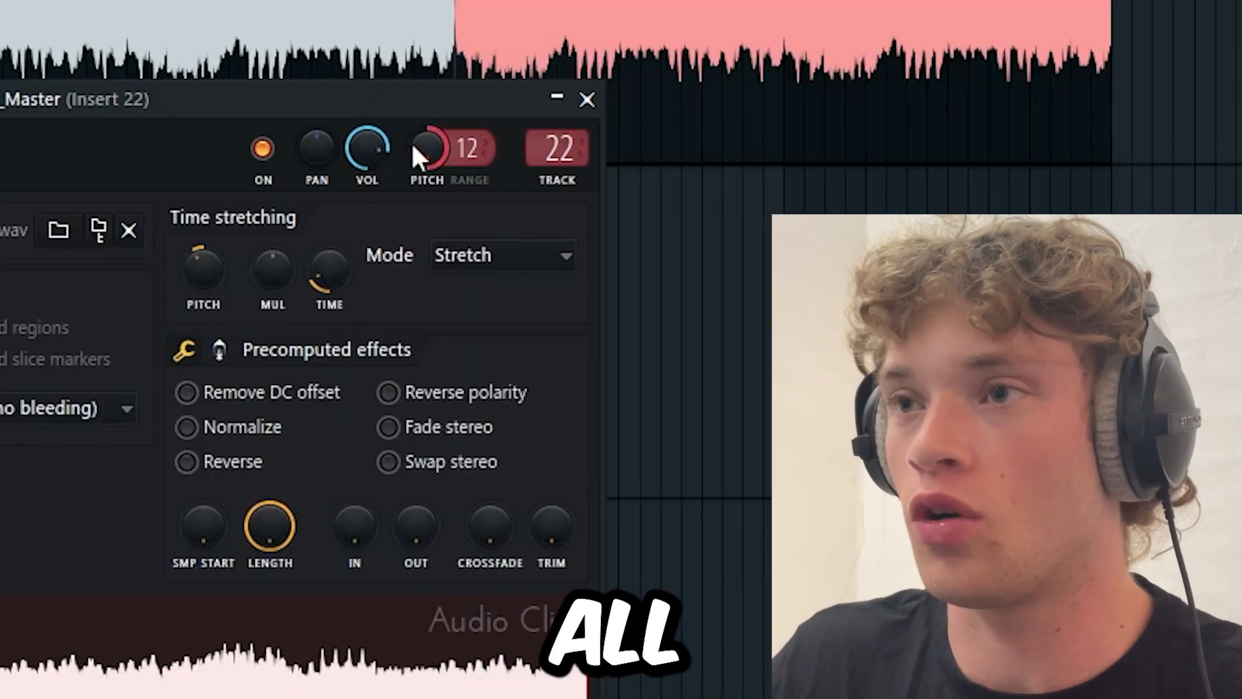
click(504, 255)
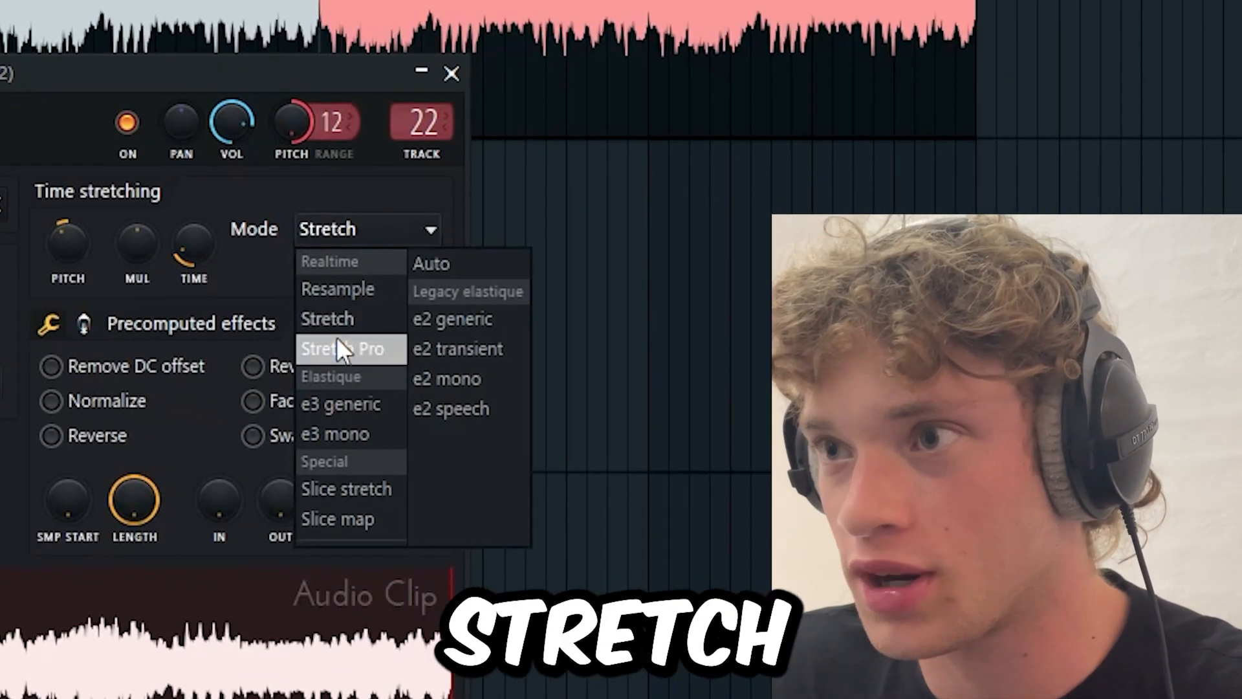
click(487, 377)
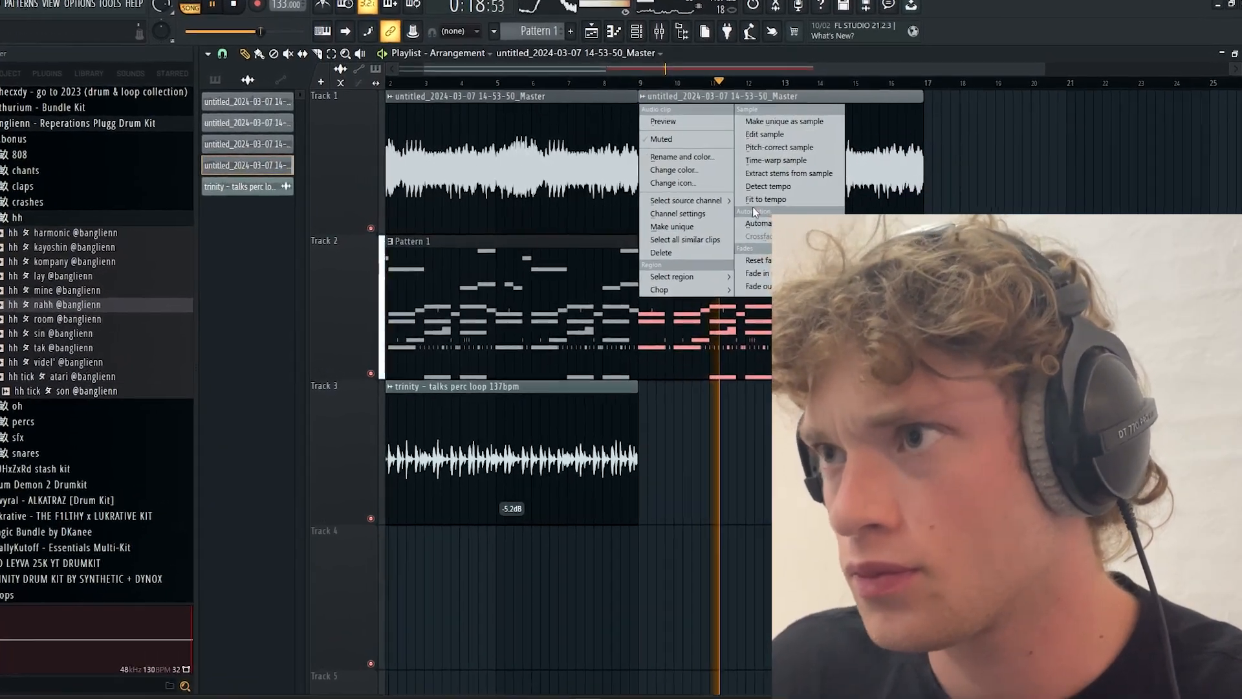
Step: Change the colour of the pitched-up Master clip at bar 9 to green
click(685, 169)
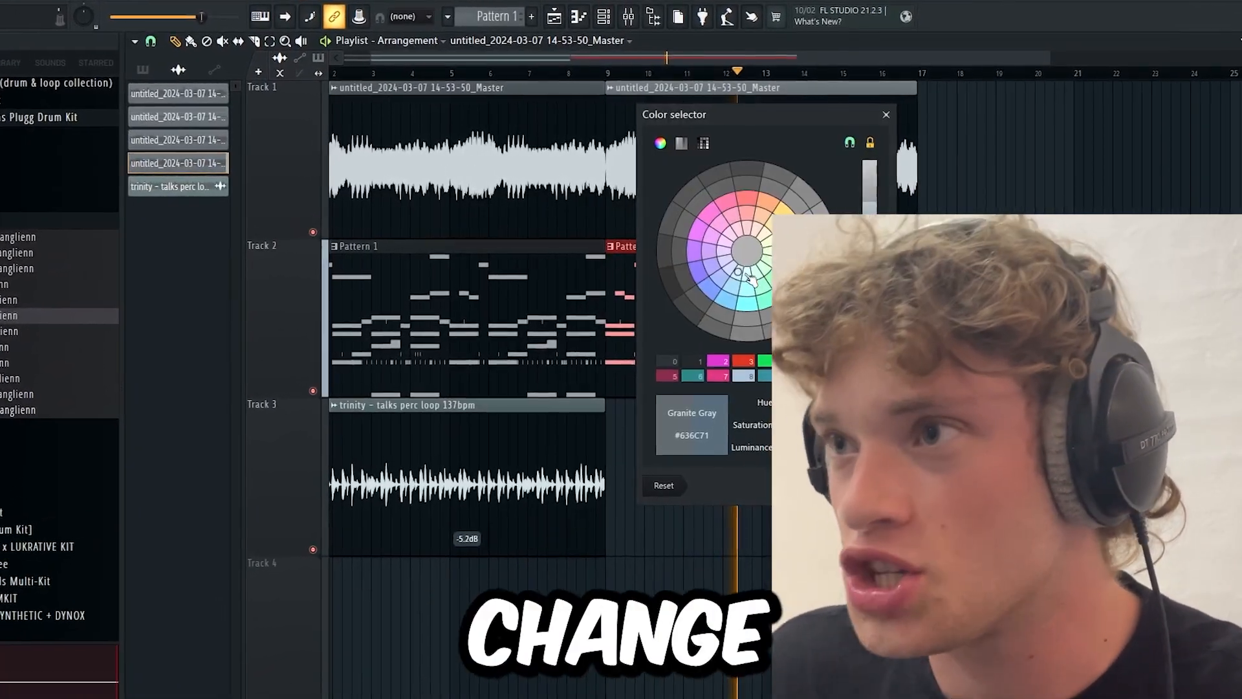
click(762, 364)
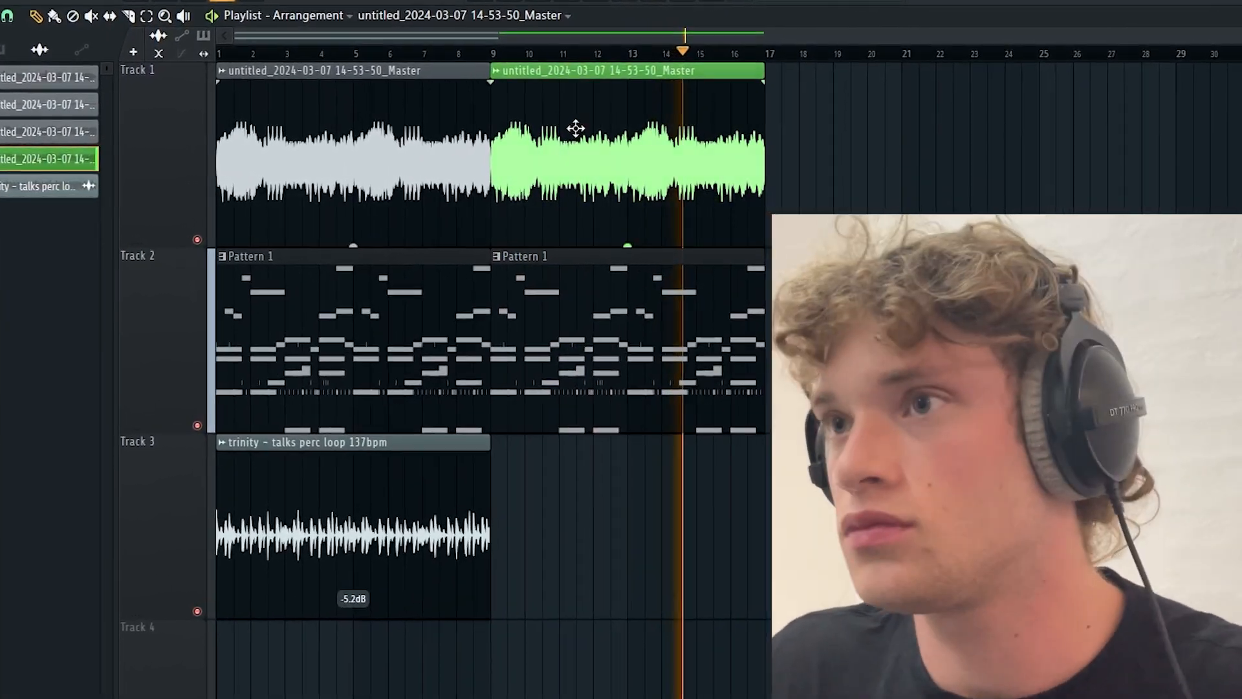
double_click(596, 126)
right_click(521, 323)
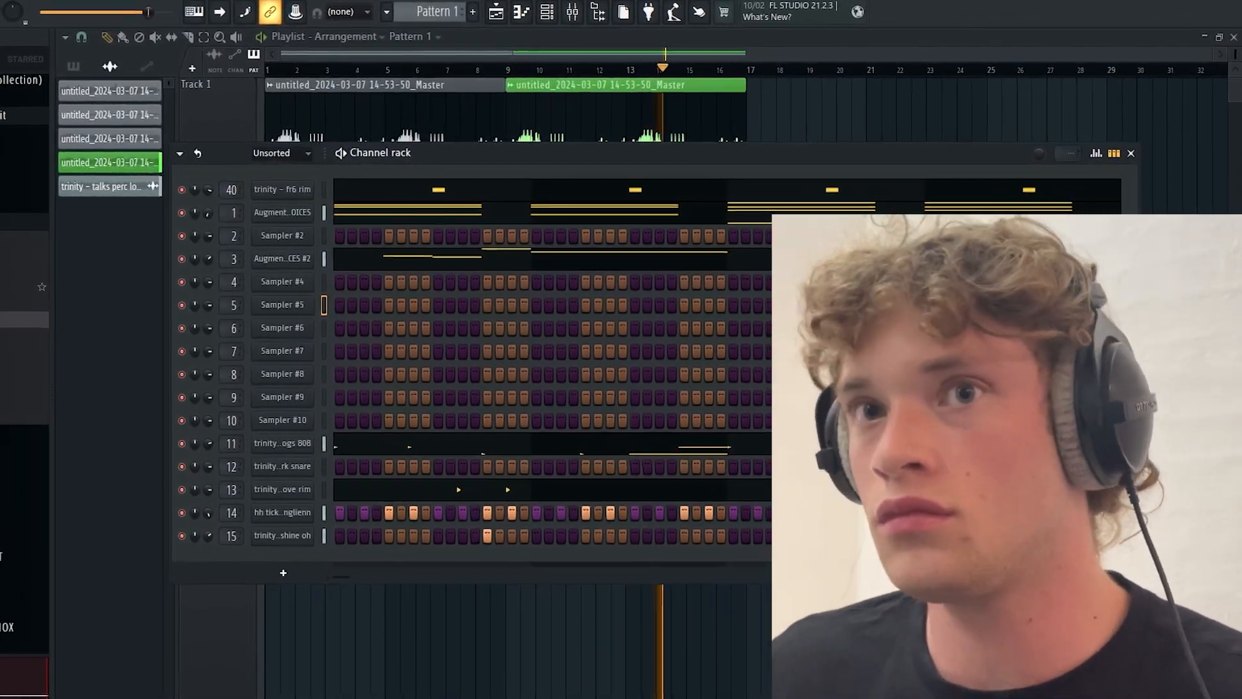
drag(0, 253, 258, 426)
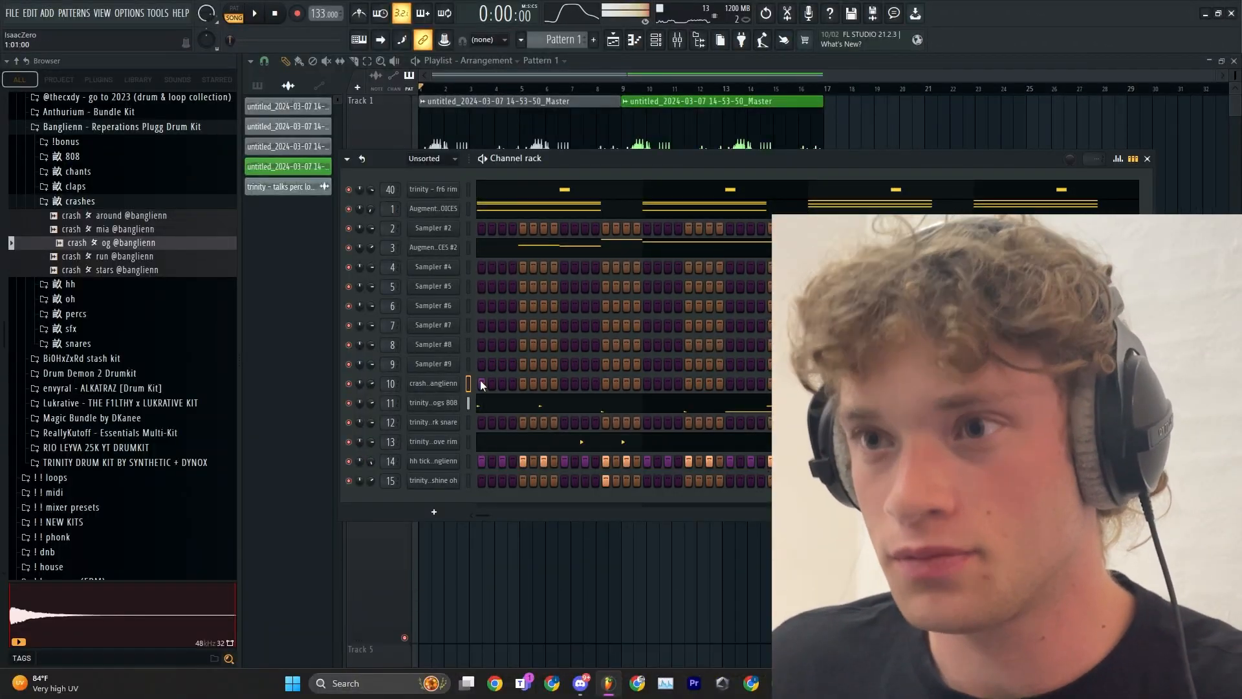
key(F7)
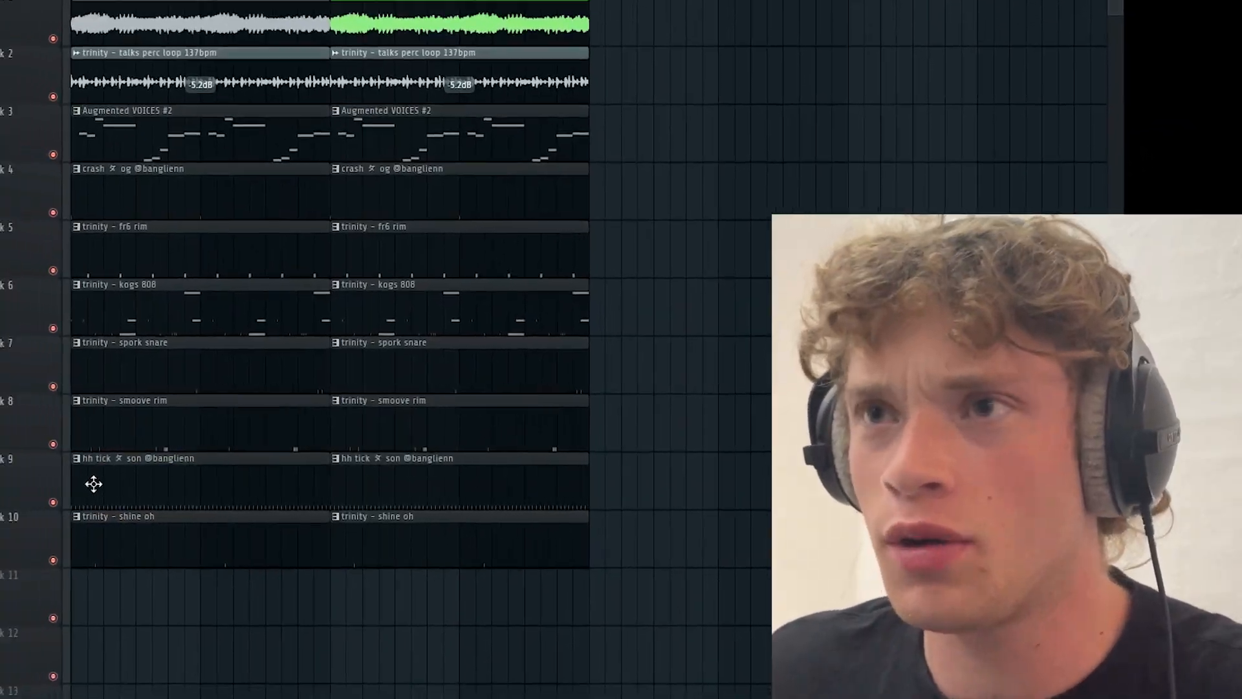
double_click(91, 483)
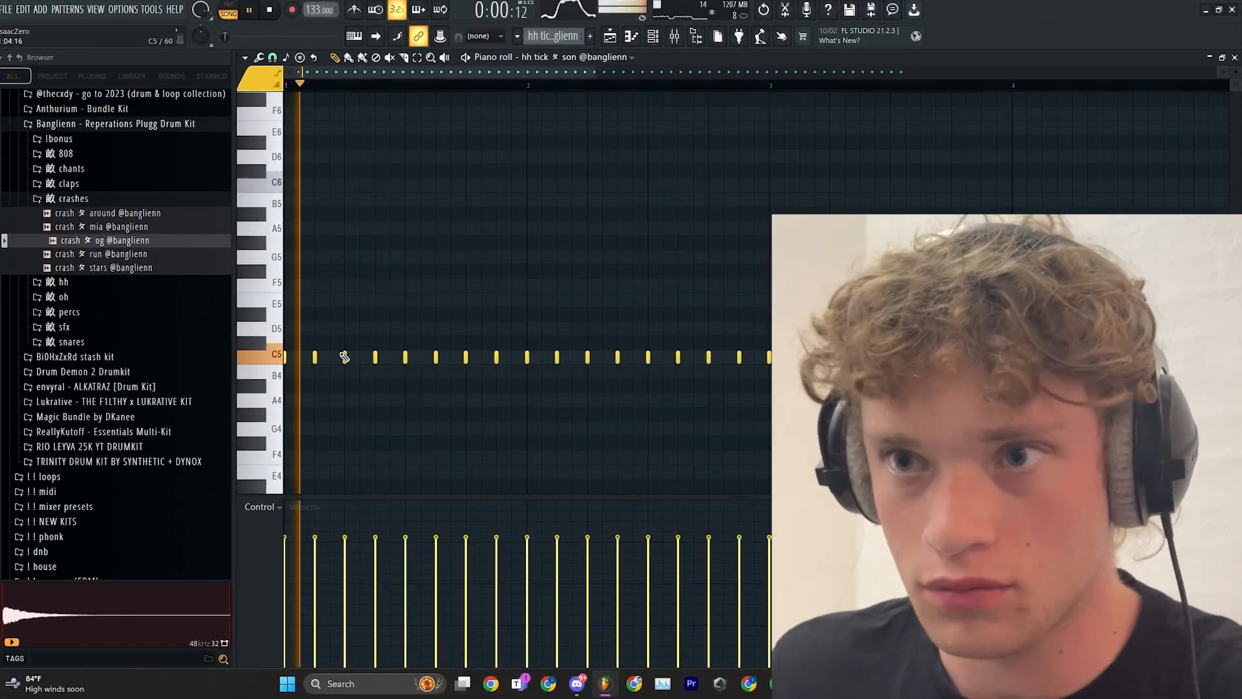
right_click(343, 355)
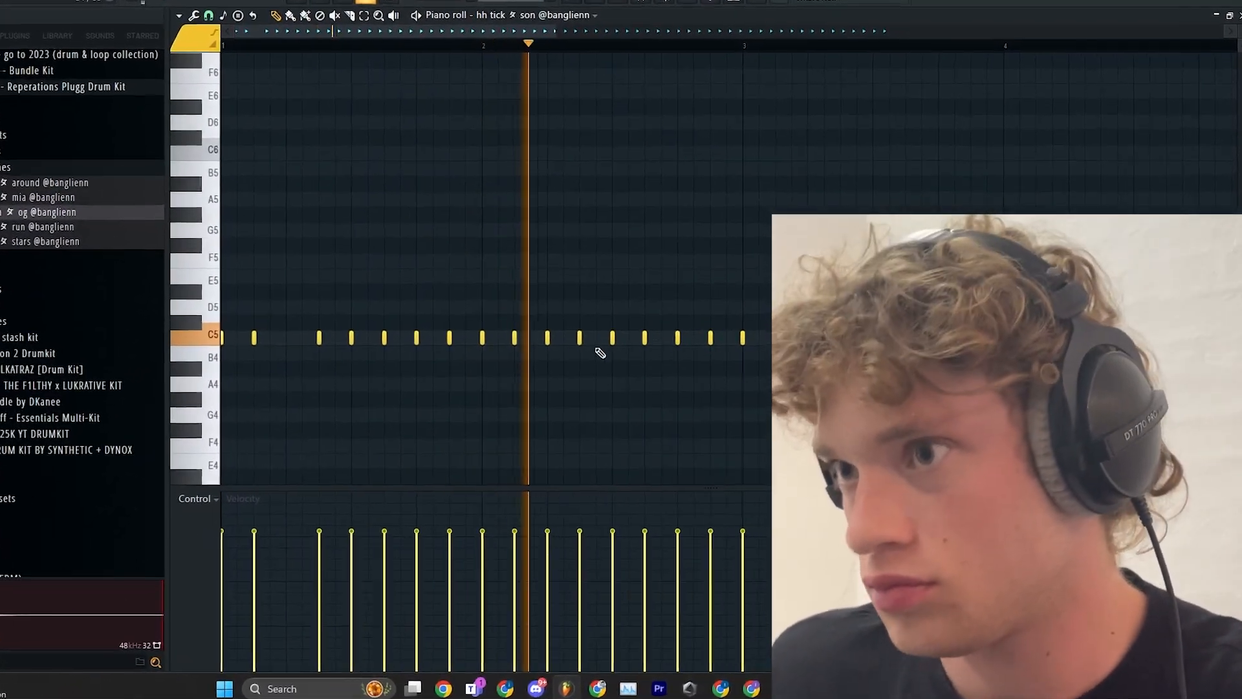
right_click(709, 336)
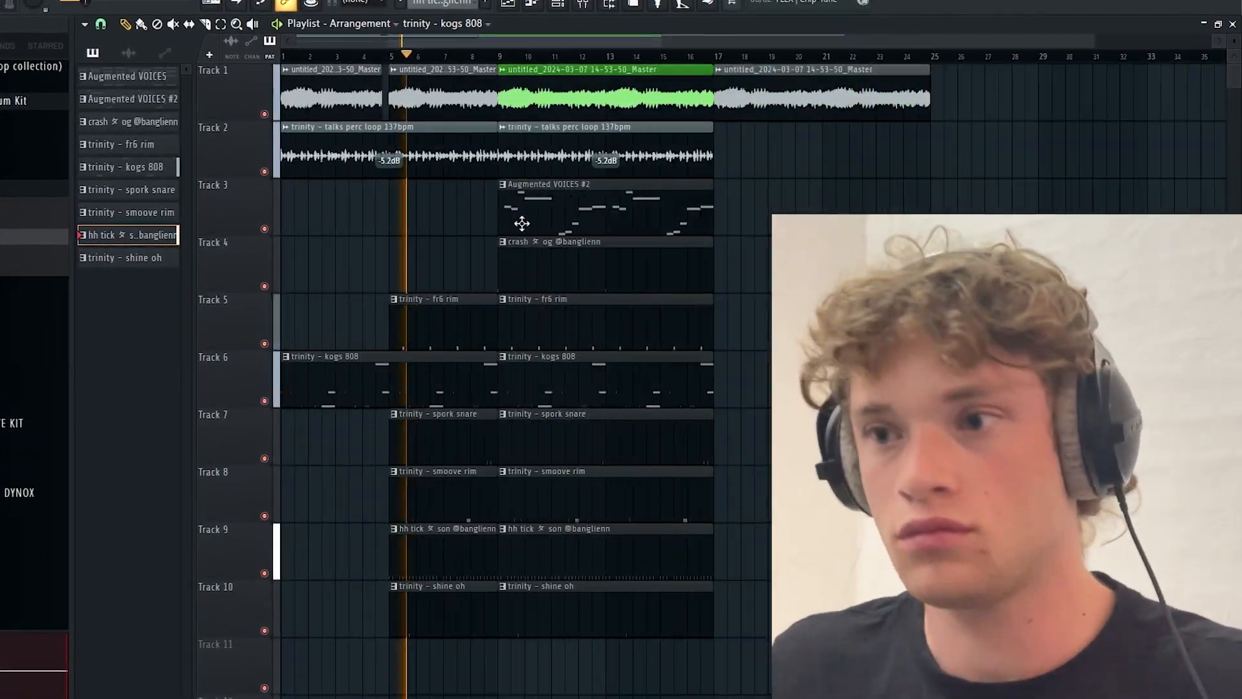
Step: Extend the arrangement with varied eight-bar sections up to bar 41 and duplicate the whole arrangement from there
scroll(476, 304, down, 2)
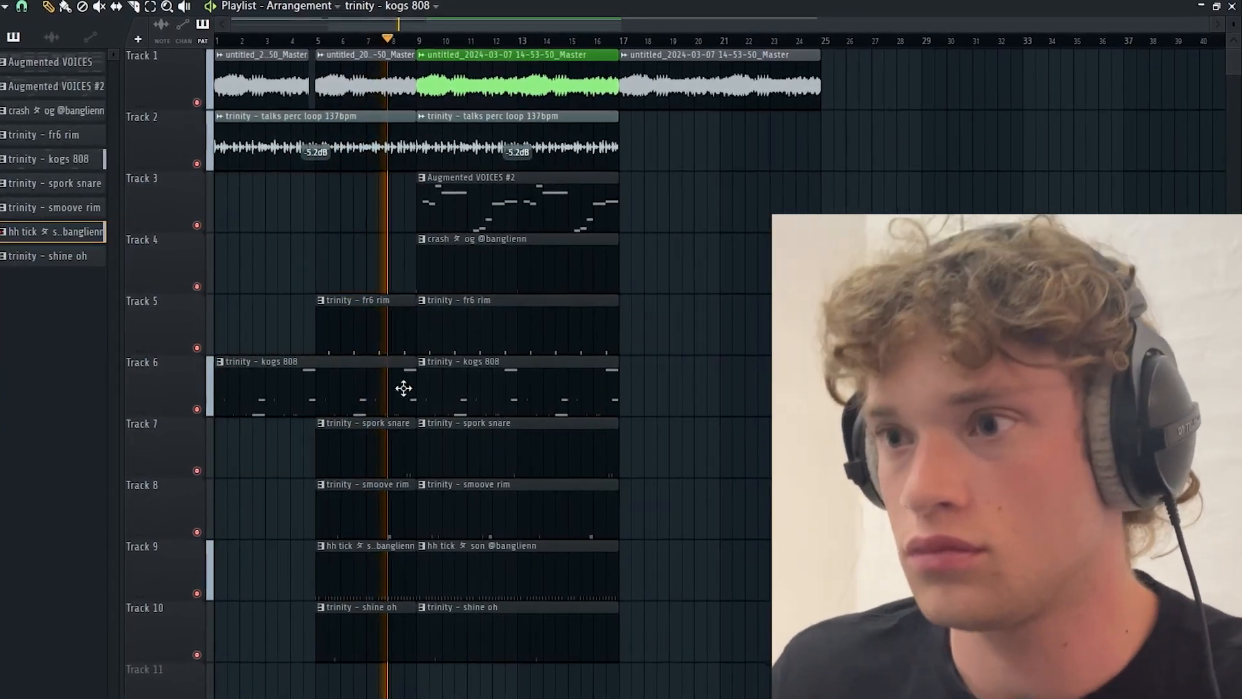
scroll(392, 361, up, 4)
scroll(526, 479, down, 3)
click(493, 144)
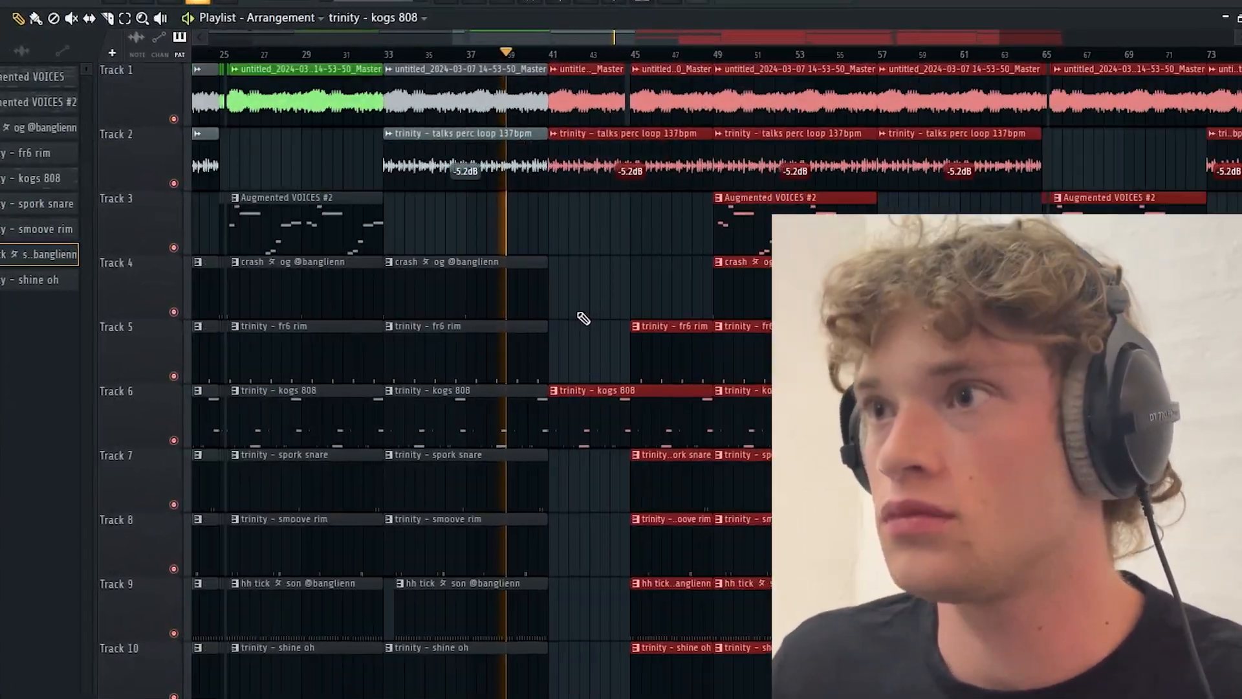
Step: Clear the clip selection and review the full arrangement through bar 81
scroll(602, 279, down, 3)
ctrl+click(632, 236)
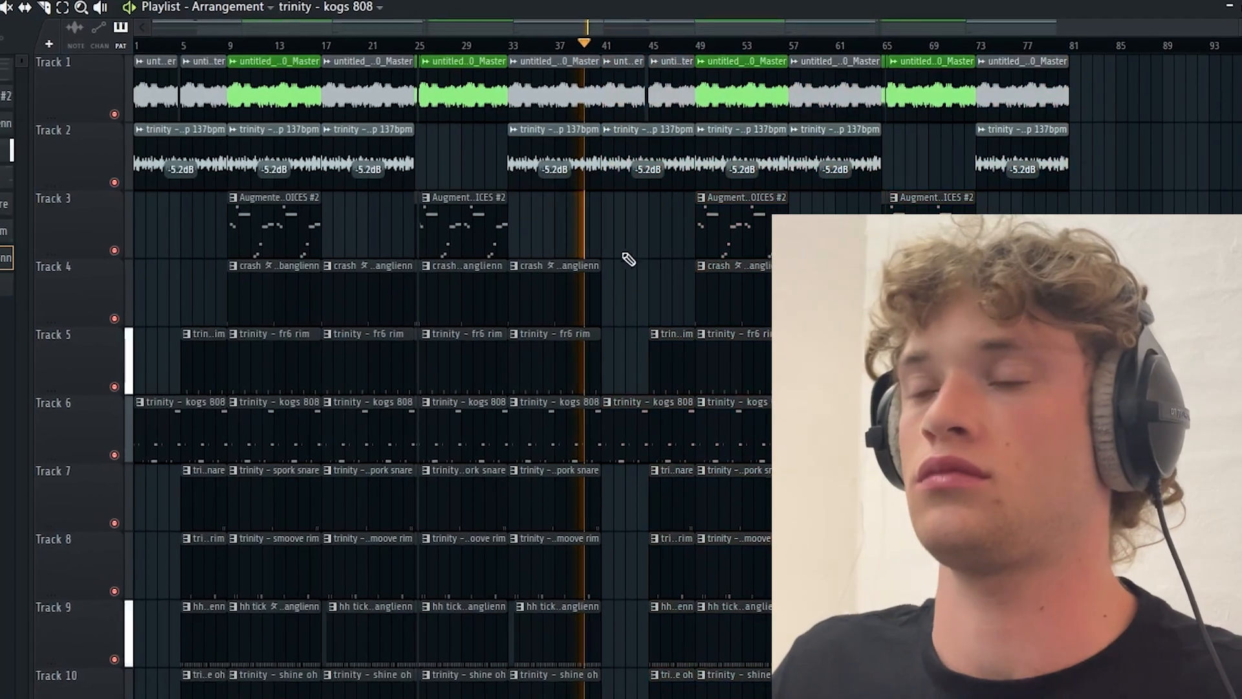
scroll(605, 264, up, 2)
scroll(600, 260, down, 4)
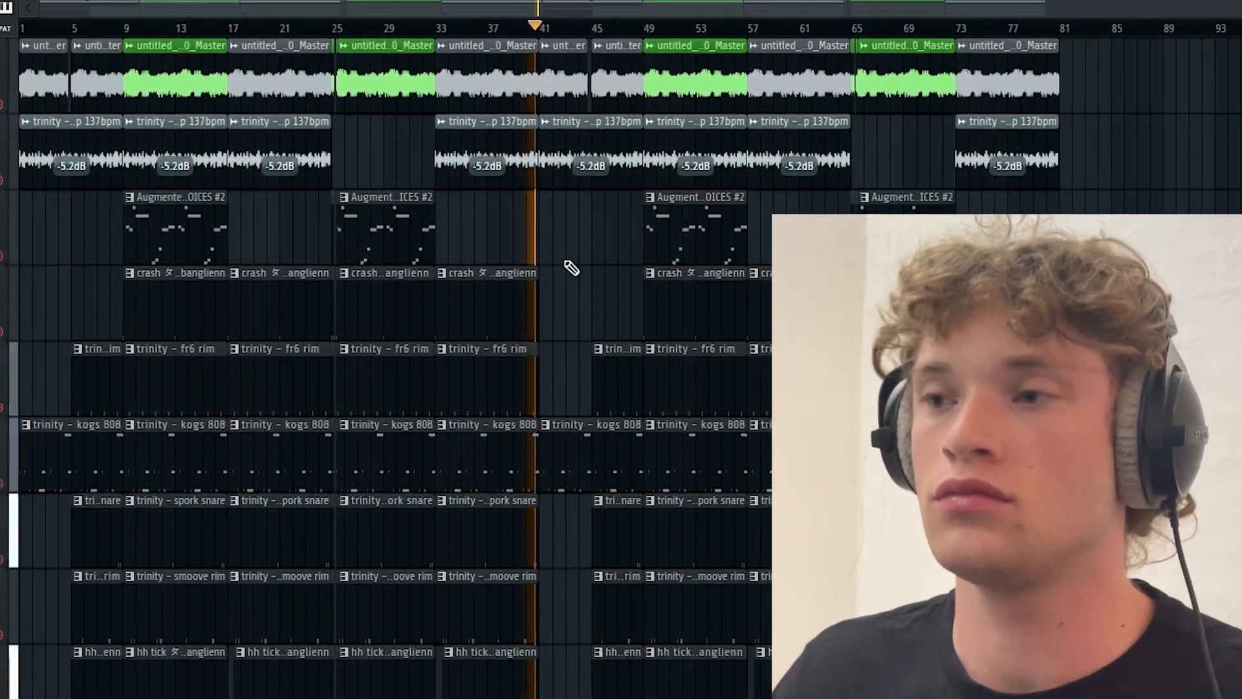